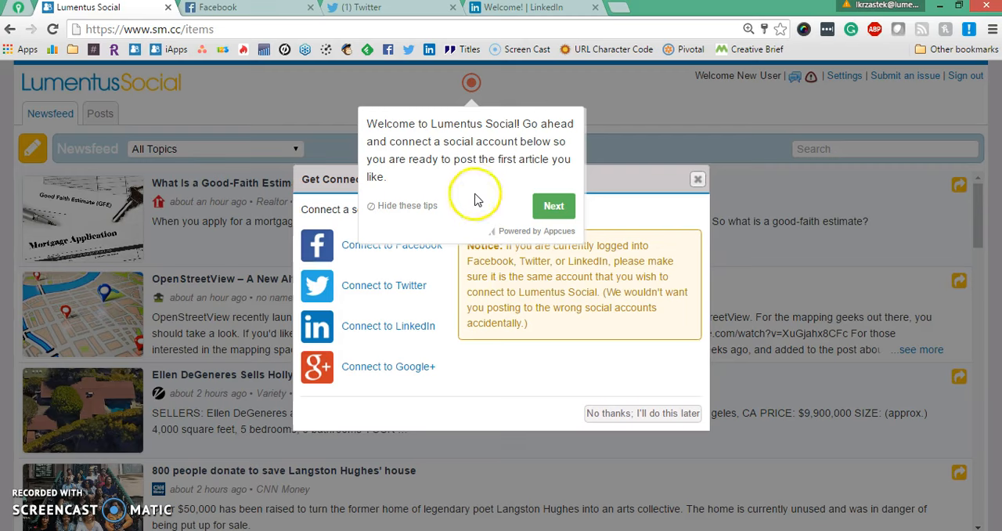
# Hide the welcome tips and review which accounts are signed in on the Facebook, Twitter and LinkedIn tabs.
pyautogui.click(409, 206)
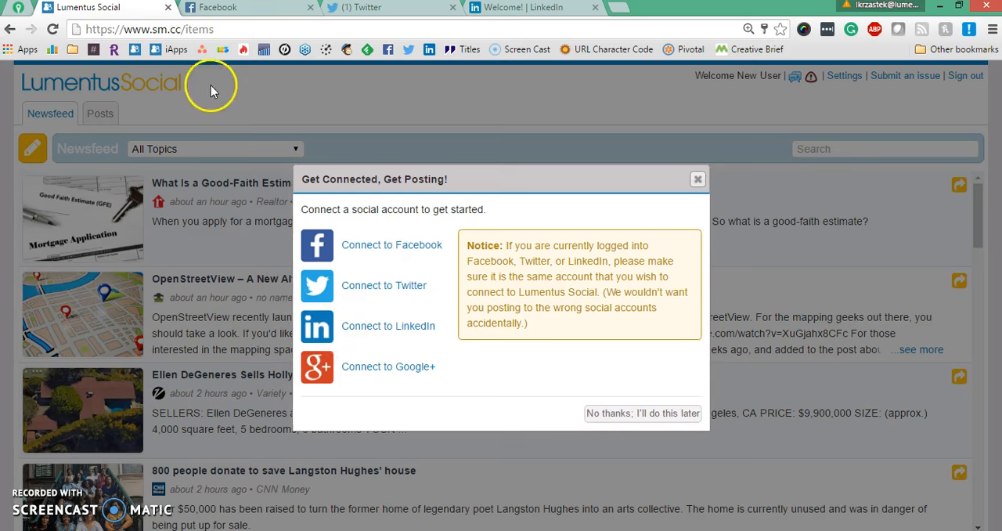
pyautogui.click(259, 8)
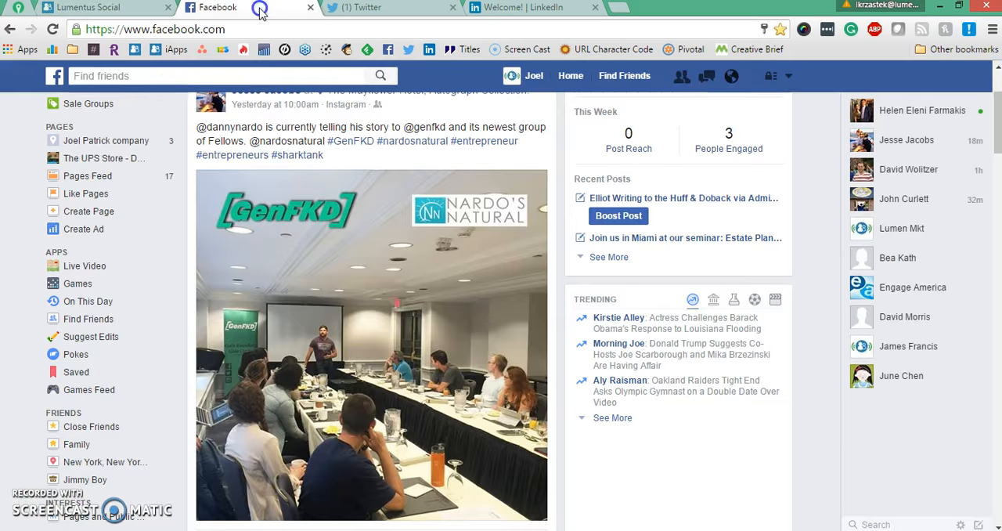
pyautogui.click(381, 9)
pyautogui.click(496, 9)
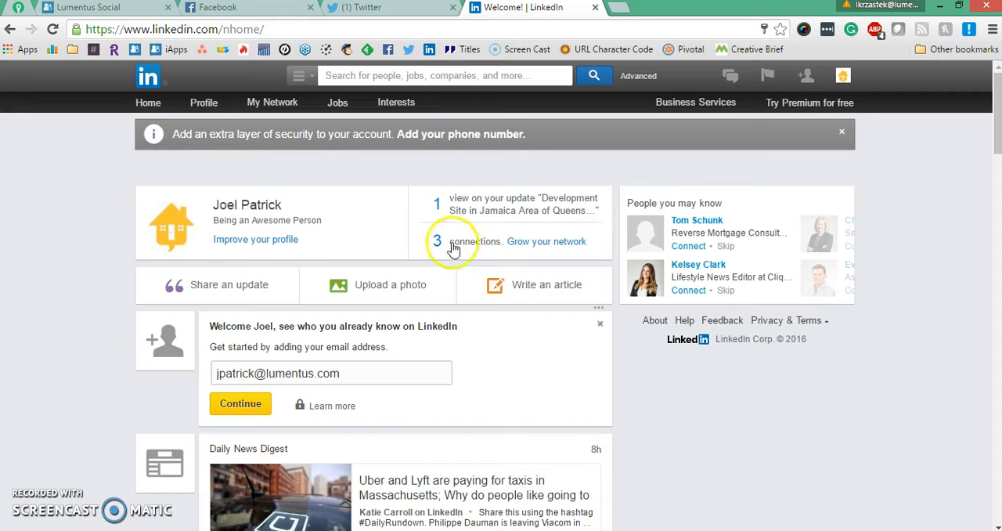
pyautogui.click(350, 9)
pyautogui.click(235, 8)
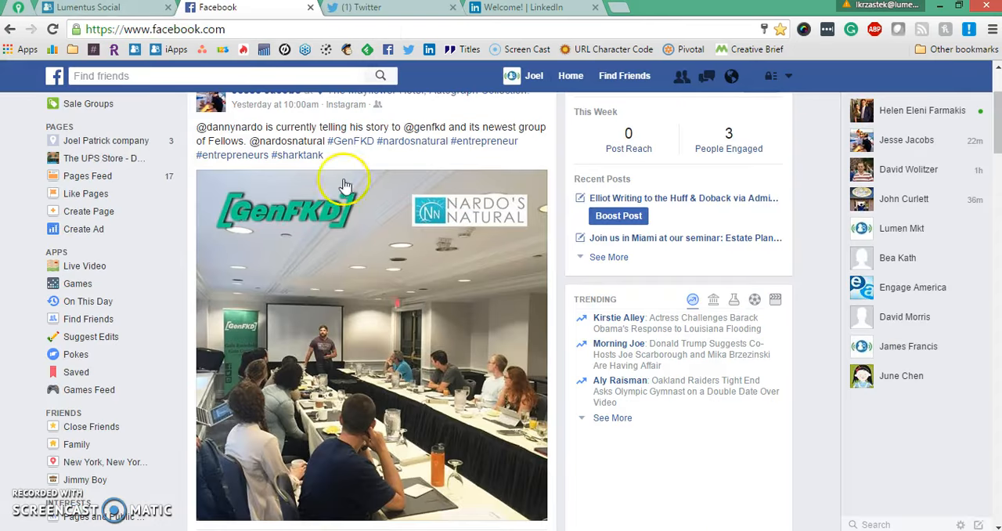
pyautogui.click(394, 17)
pyautogui.click(480, 11)
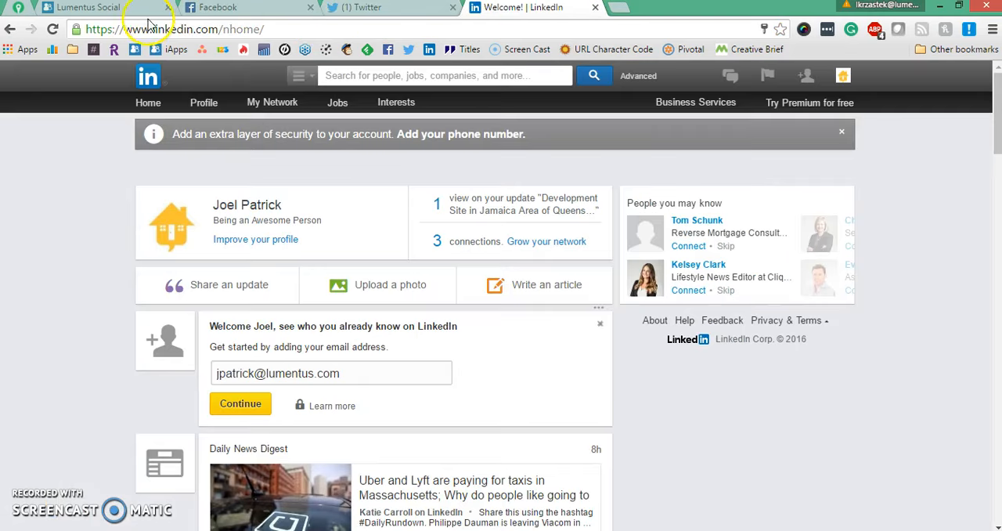
pyautogui.click(118, 8)
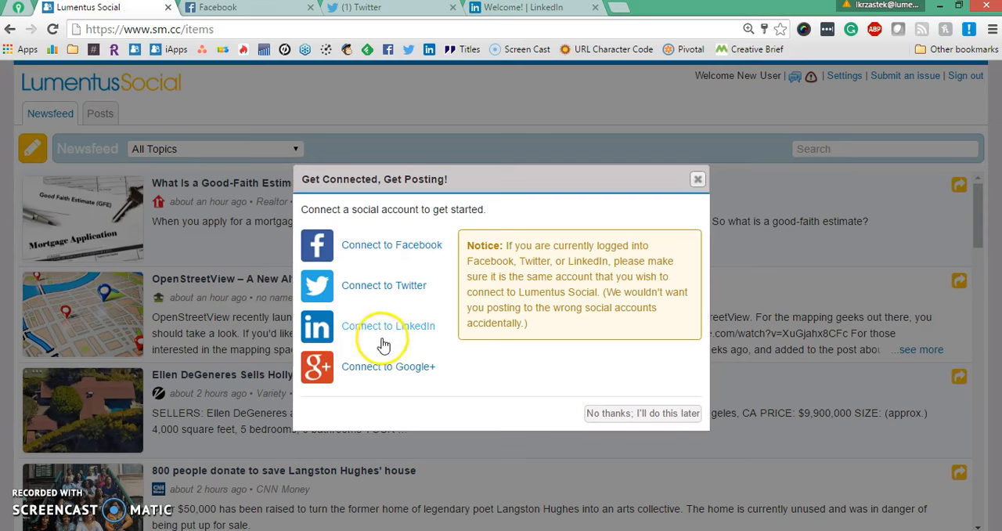
# Connect the Facebook account to Lumentus Social.
pyautogui.click(390, 252)
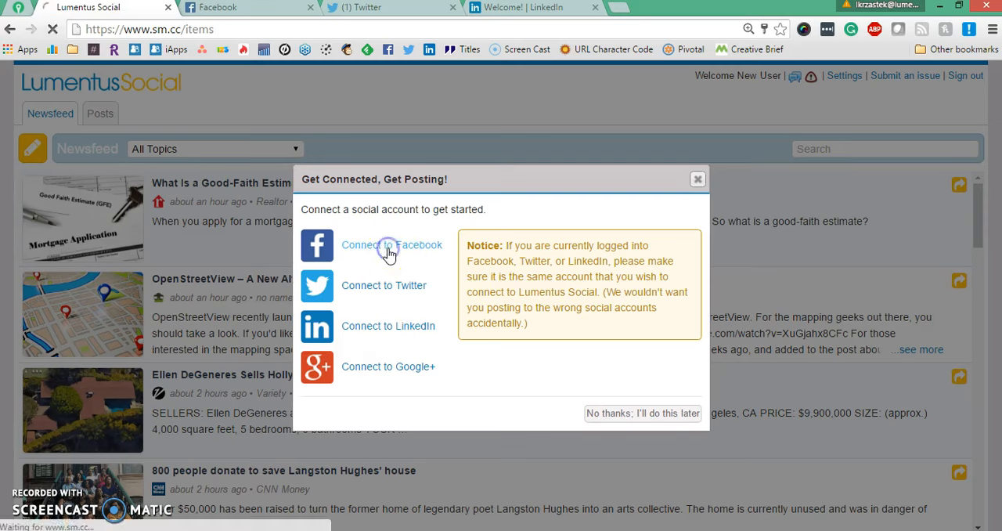
pyautogui.click(400, 268)
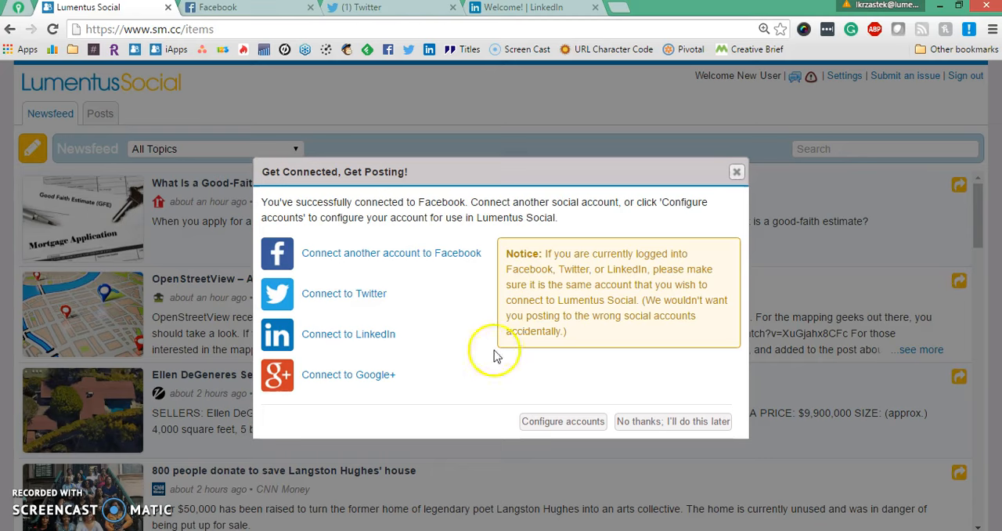
# Connect the Twitter account and authorize the Social Media Command Center app.
pyautogui.click(348, 301)
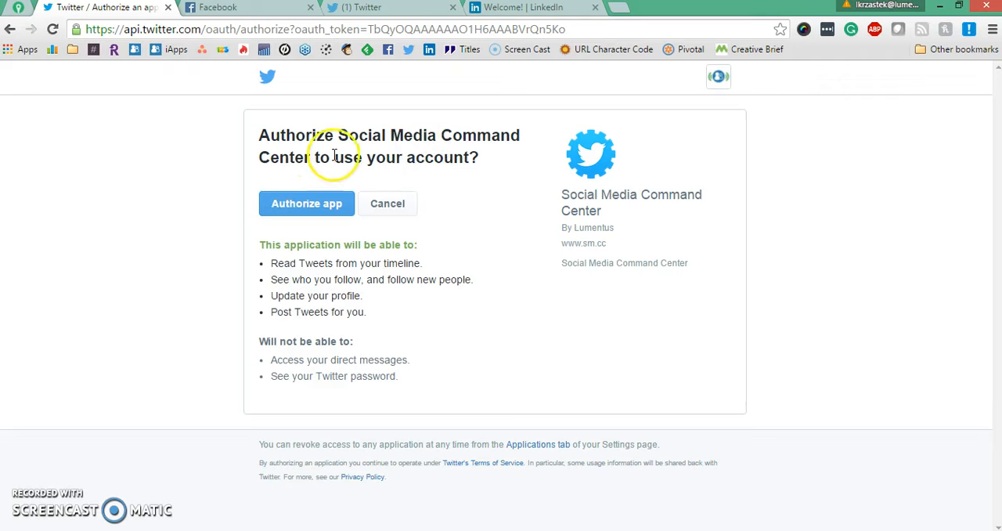
pyautogui.click(329, 204)
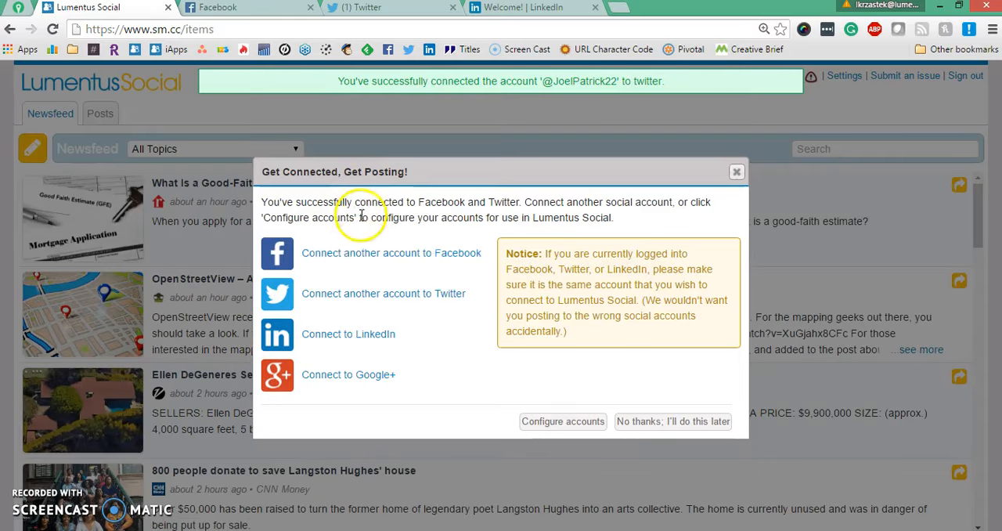
# Connect the LinkedIn account to Lumentus Social.
pyautogui.click(345, 334)
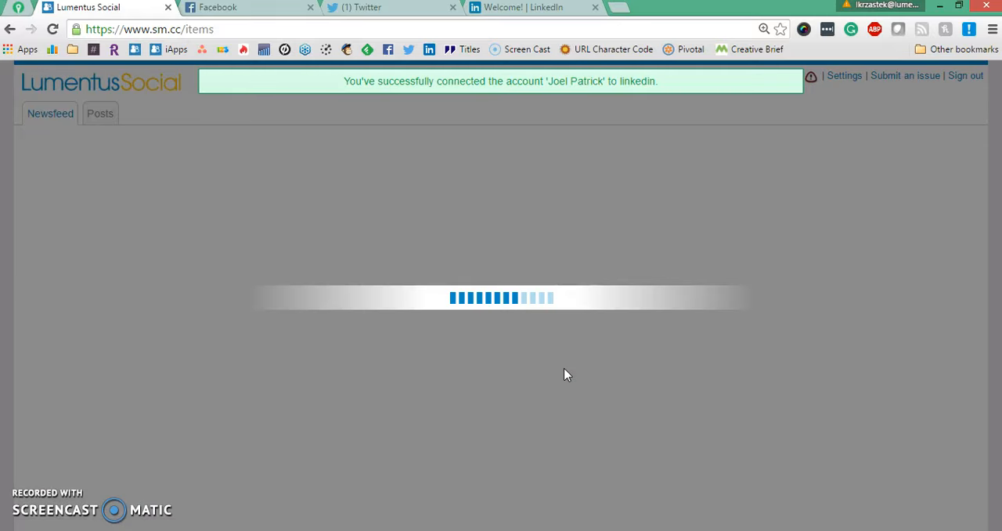
pyautogui.rightClick(551, 383)
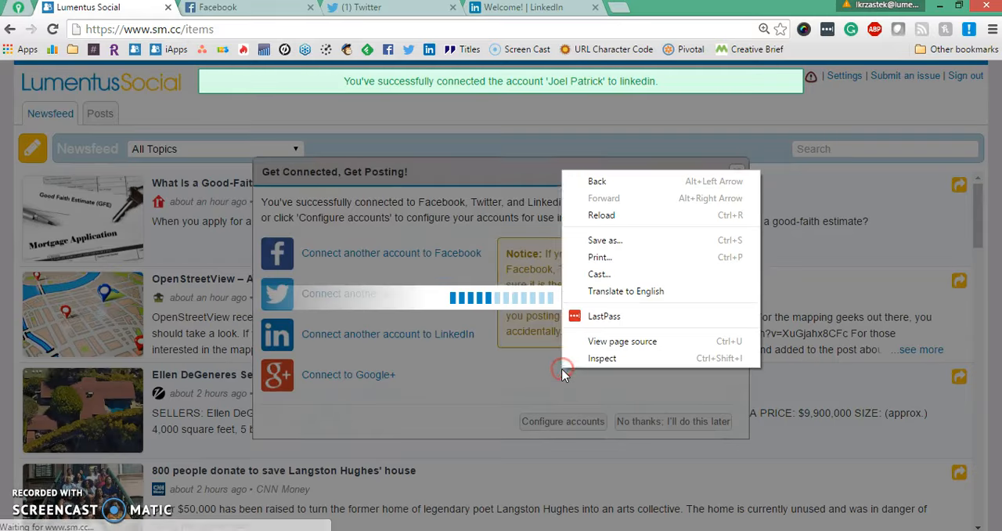
pyautogui.click(552, 383)
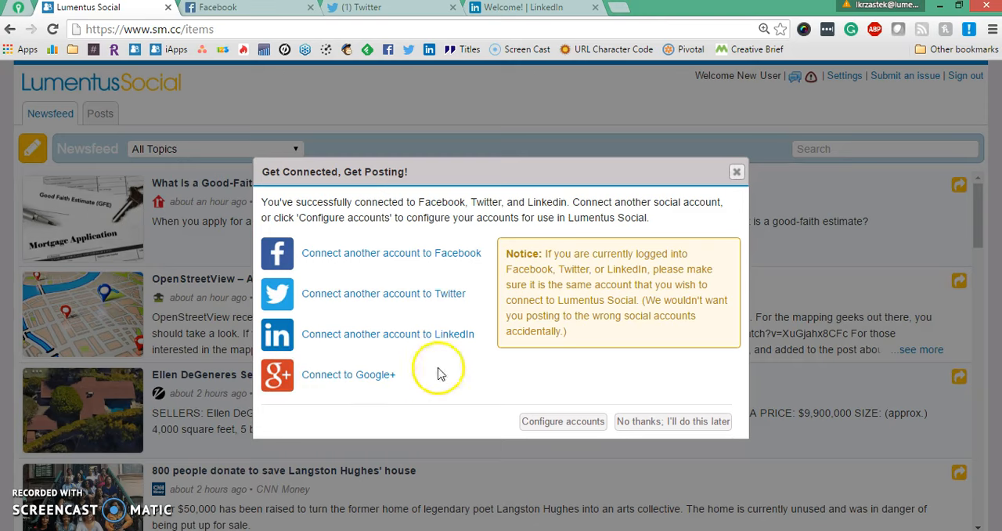
# In the social account settings, disable the personal Facebook profile and the Huff & Doback LLC, Joel Patrick company and UPS Store pages.
pyautogui.click(563, 428)
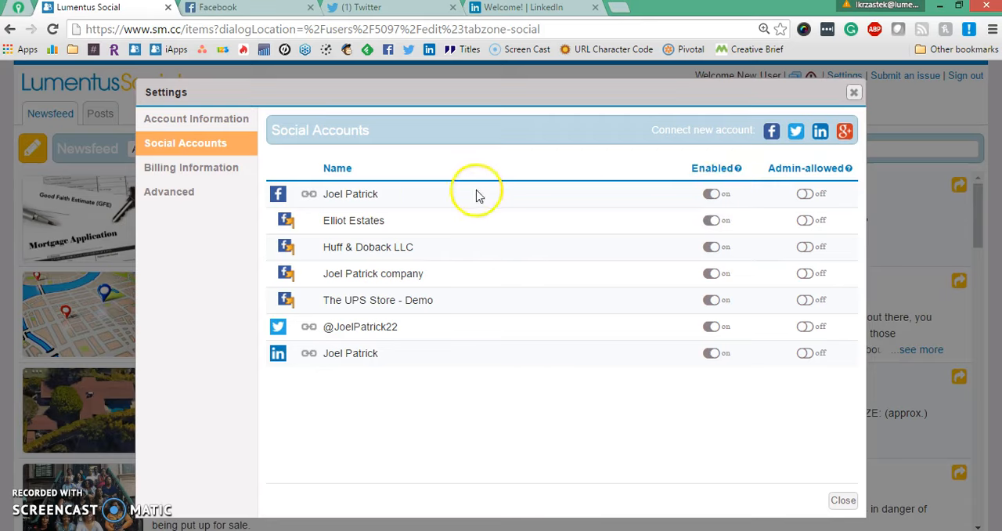
pyautogui.click(707, 195)
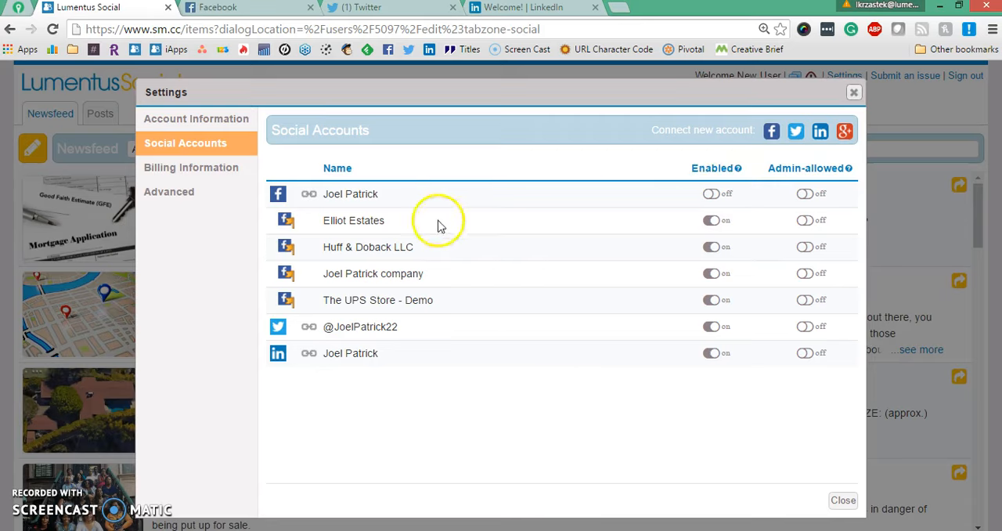
pyautogui.click(711, 247)
pyautogui.click(701, 248)
pyautogui.click(713, 304)
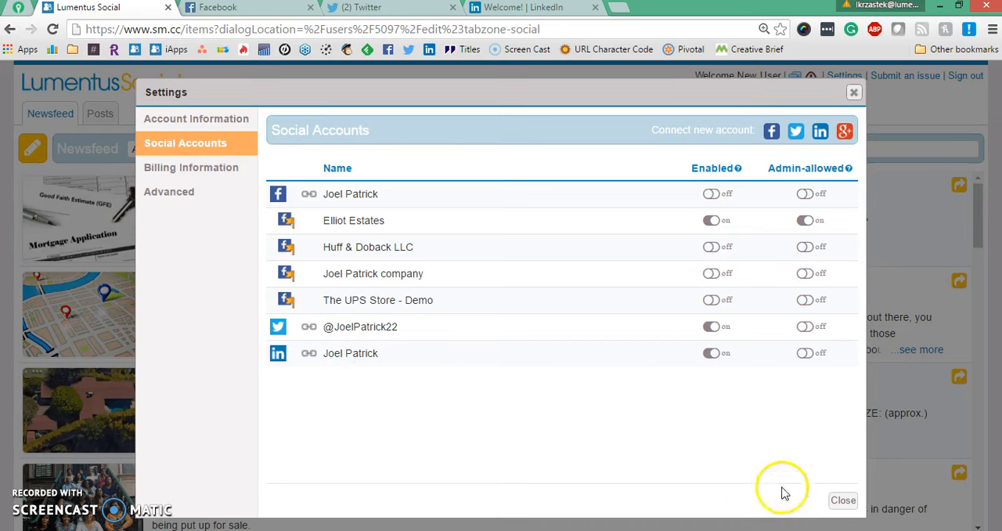
pyautogui.click(845, 500)
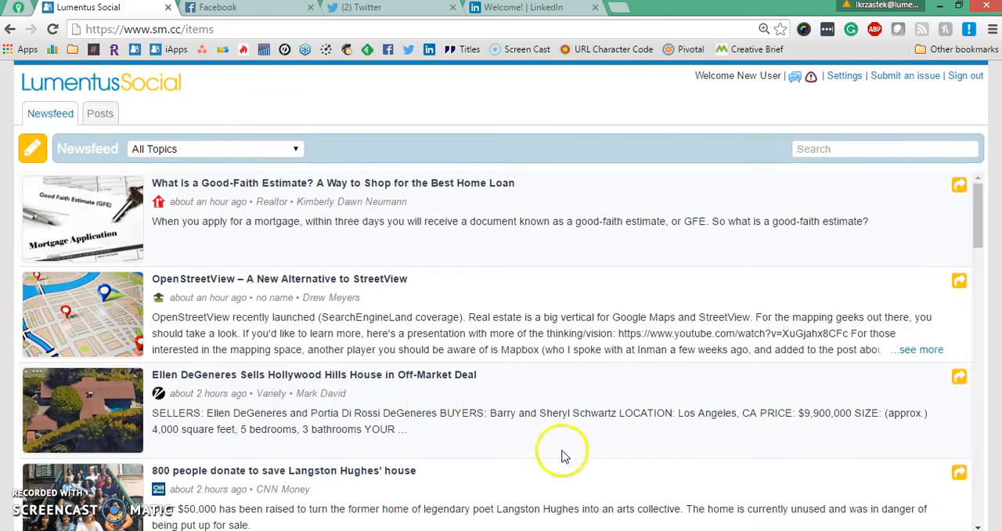
# Scroll through the newsfeed articles to examine the available content.
pyautogui.scroll(-4, 329, 282)
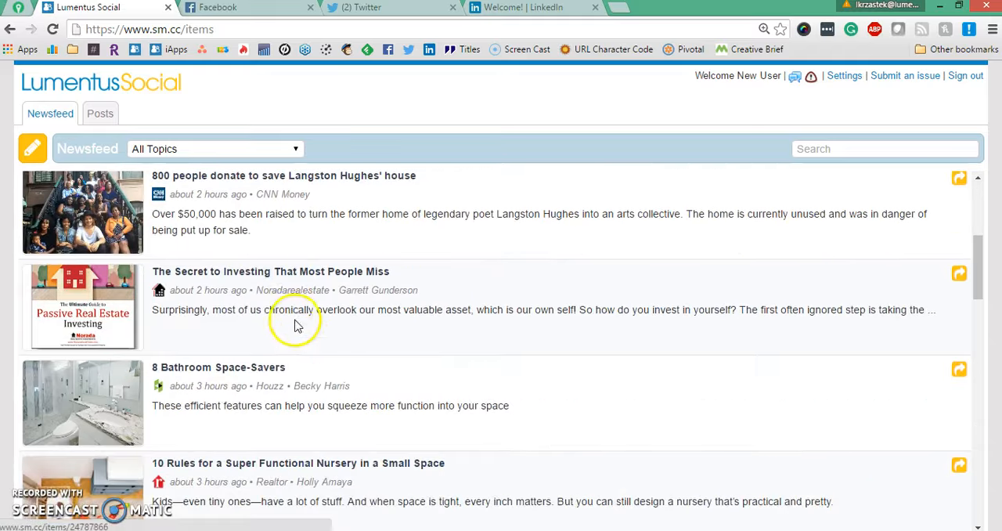
pyautogui.scroll(-2, 297, 326)
pyautogui.scroll(-5, 305, 350)
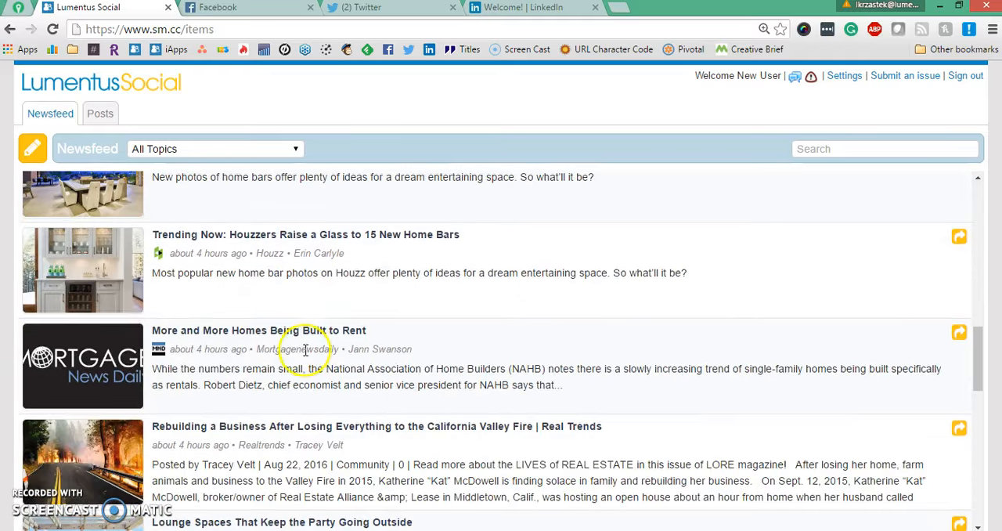
pyautogui.scroll(-3, 305, 349)
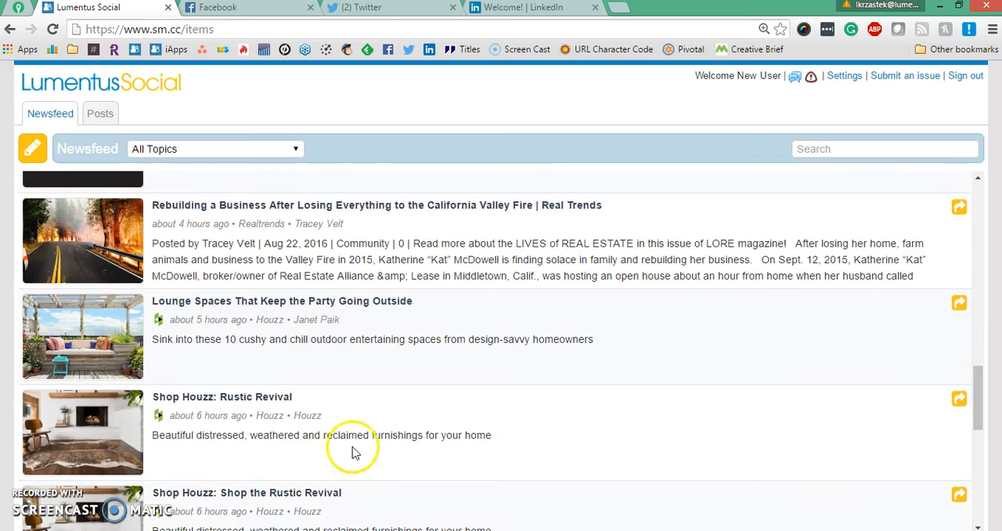
pyautogui.scroll(-5, 352, 446)
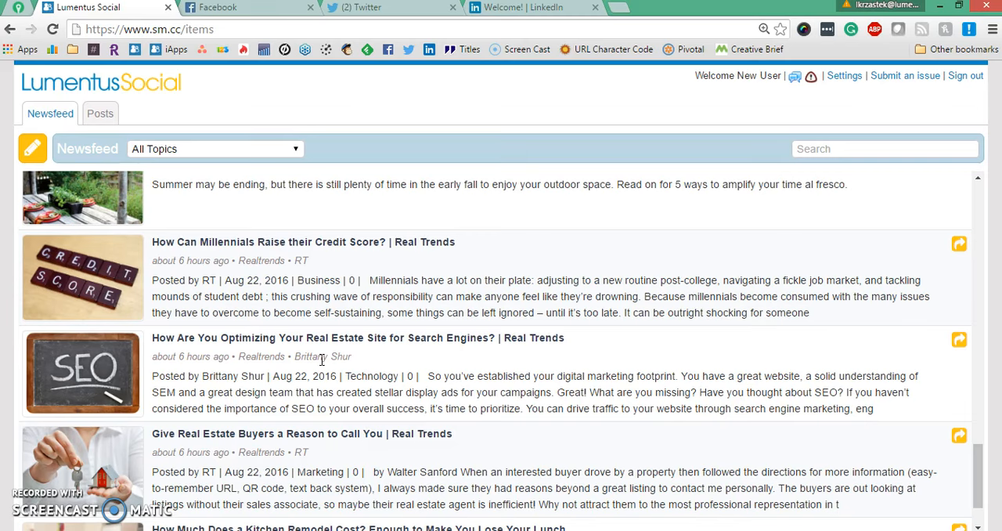
pyautogui.scroll(20, 367, 406)
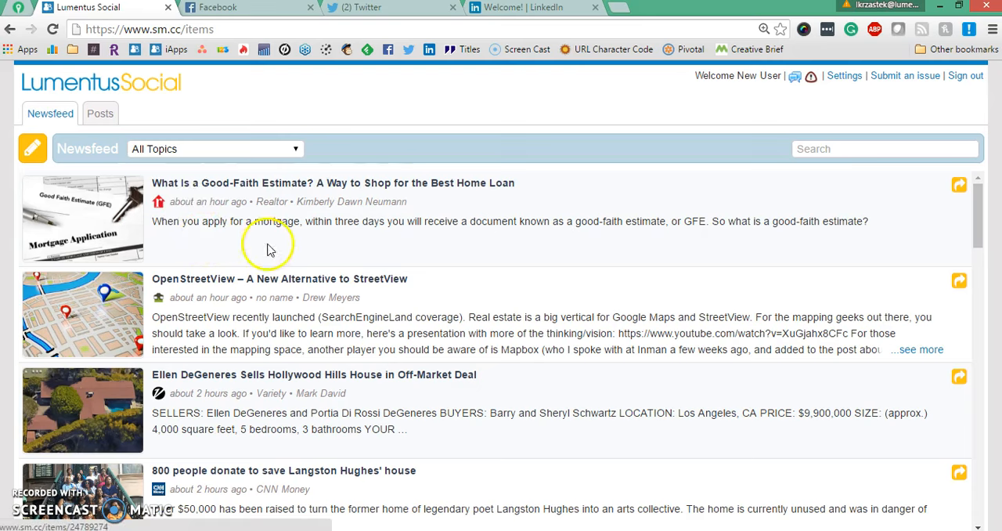
pyautogui.moveTo(249, 205); pyautogui.dragTo(249, 206)
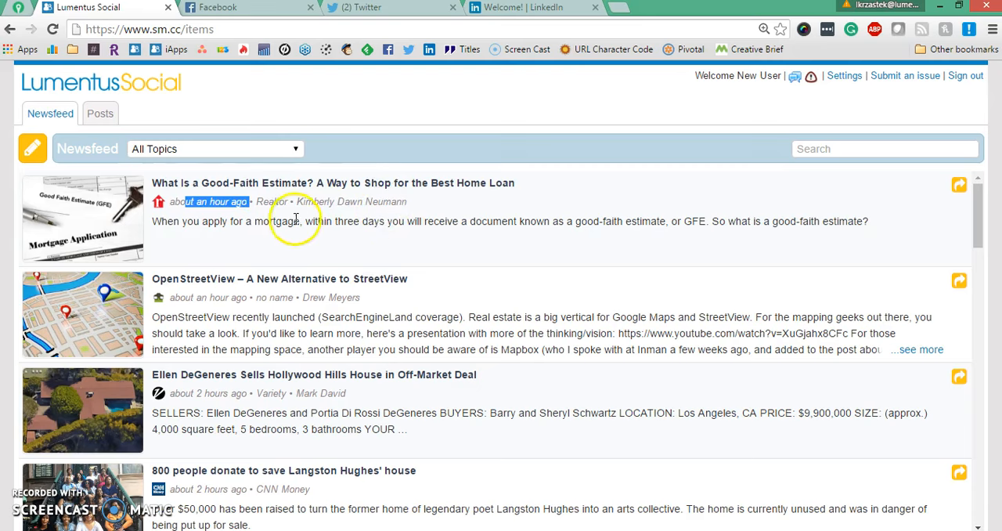
pyautogui.scroll(-15, 296, 219)
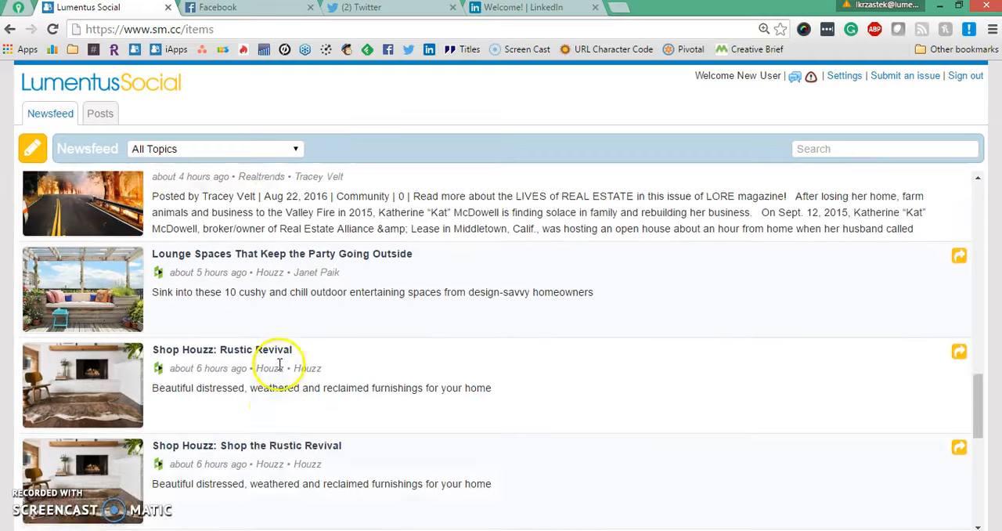
pyautogui.moveTo(197, 341); pyautogui.dragTo(266, 339)
pyautogui.scroll(-5, 264, 341)
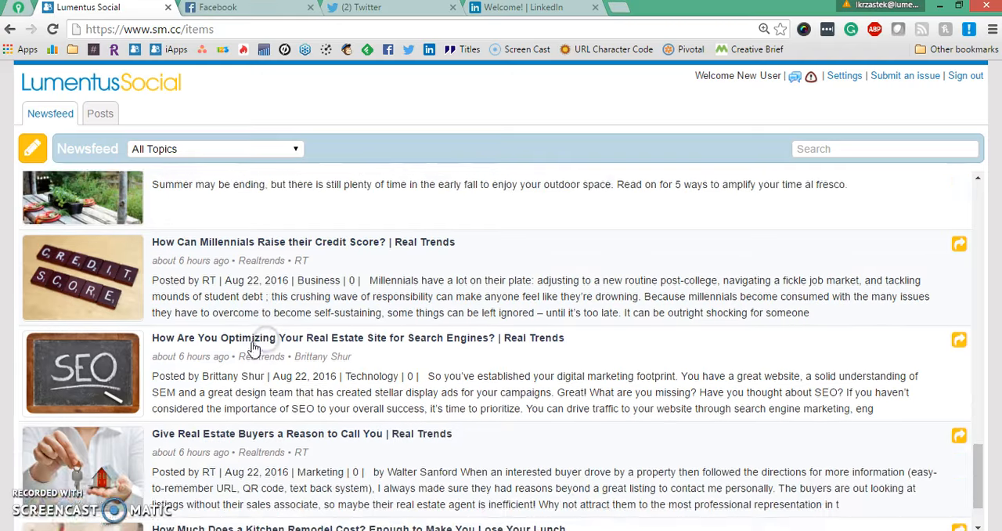
pyautogui.scroll(-1, 253, 348)
pyautogui.scroll(-5, 309, 382)
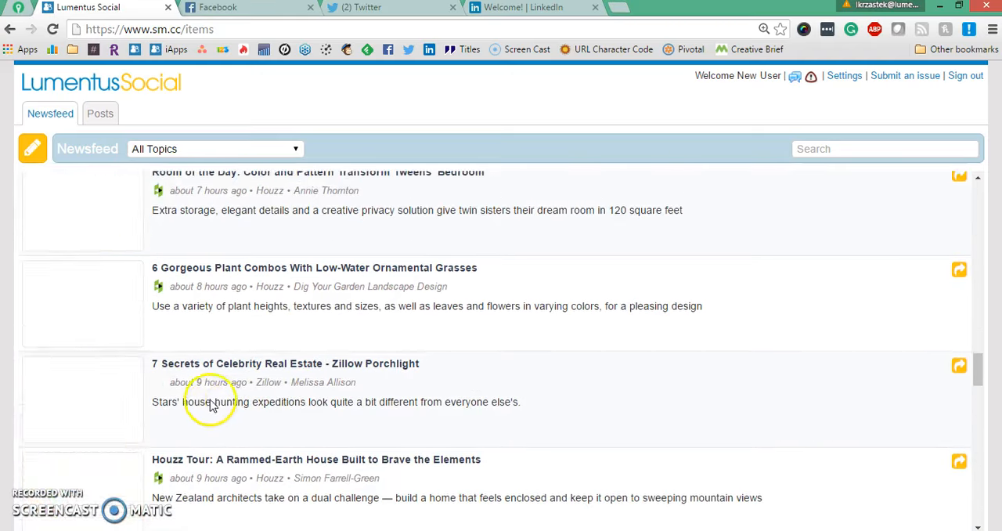
pyautogui.moveTo(195, 370); pyautogui.dragTo(282, 368)
pyautogui.scroll(9, 579, 391)
pyautogui.scroll(12, 595, 390)
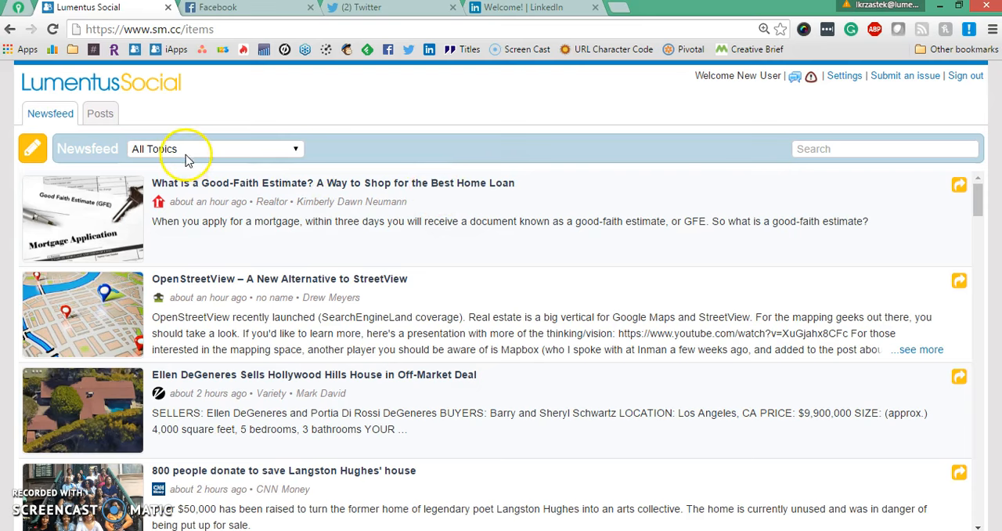
# Filter the newsfeed to the Buyer/Seller Tips topic and scroll through its articles.
pyautogui.click(295, 150)
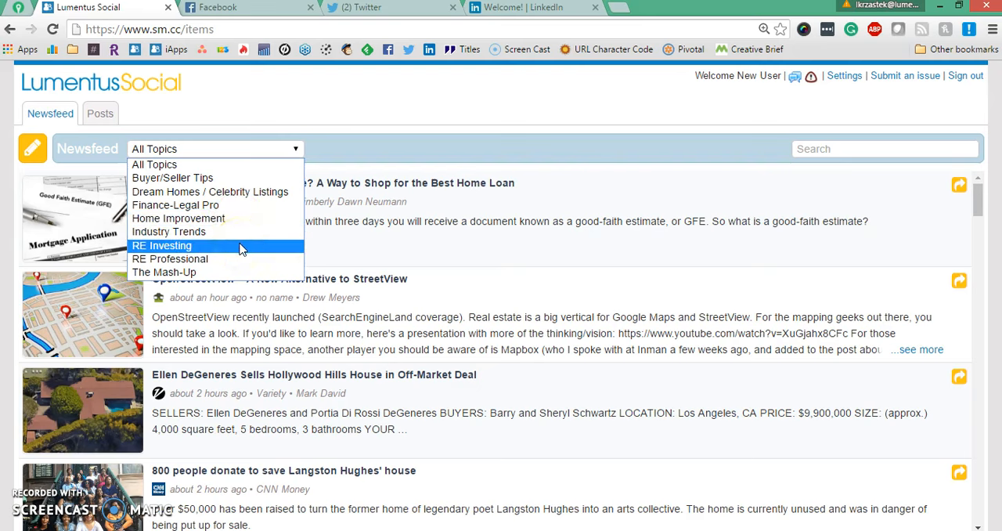
pyautogui.click(194, 178)
pyautogui.scroll(-8, 329, 337)
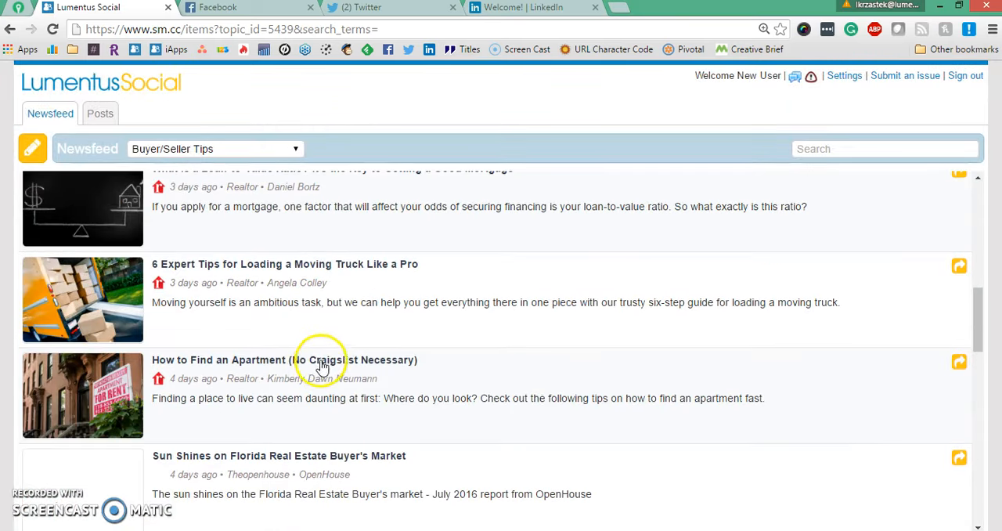
pyautogui.scroll(-1, 285, 370)
pyautogui.scroll(-2, 285, 370)
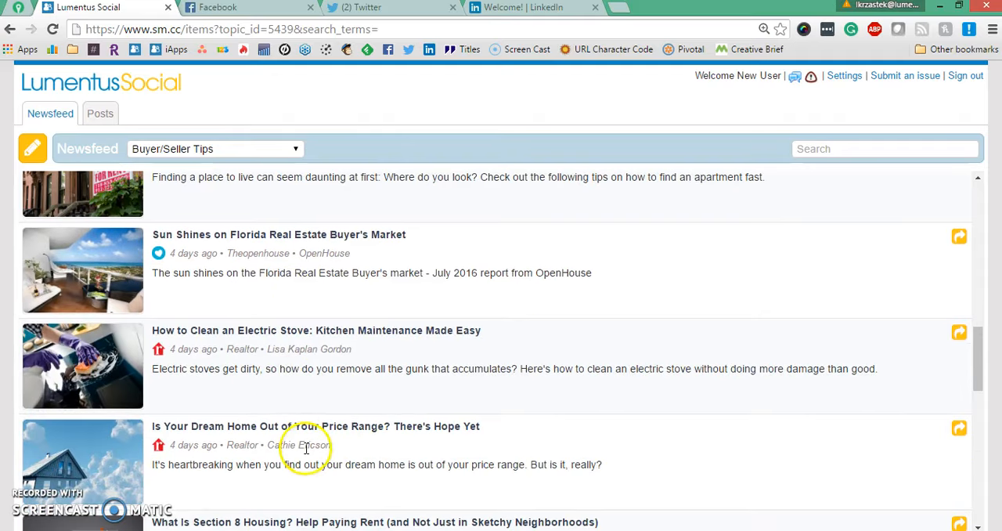
pyautogui.scroll(5, 281, 459)
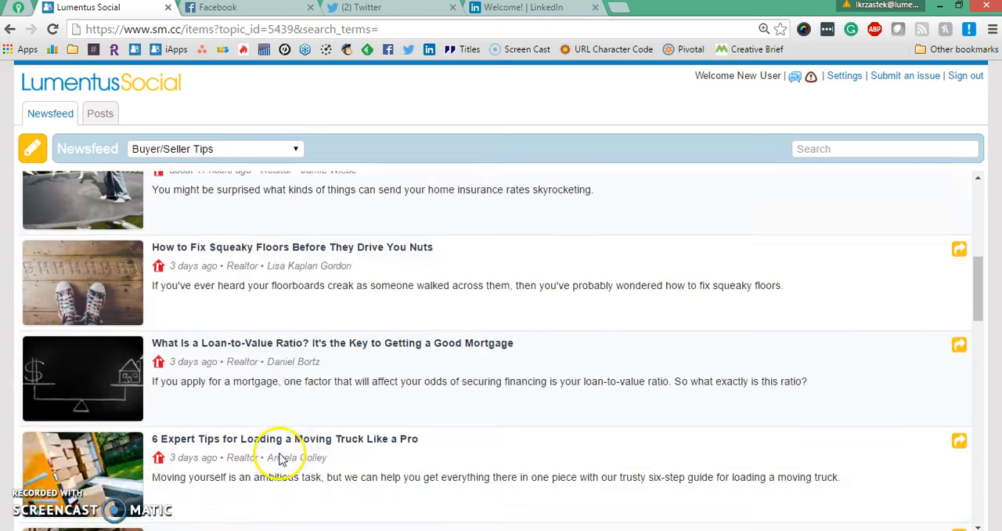
pyautogui.scroll(1, 280, 458)
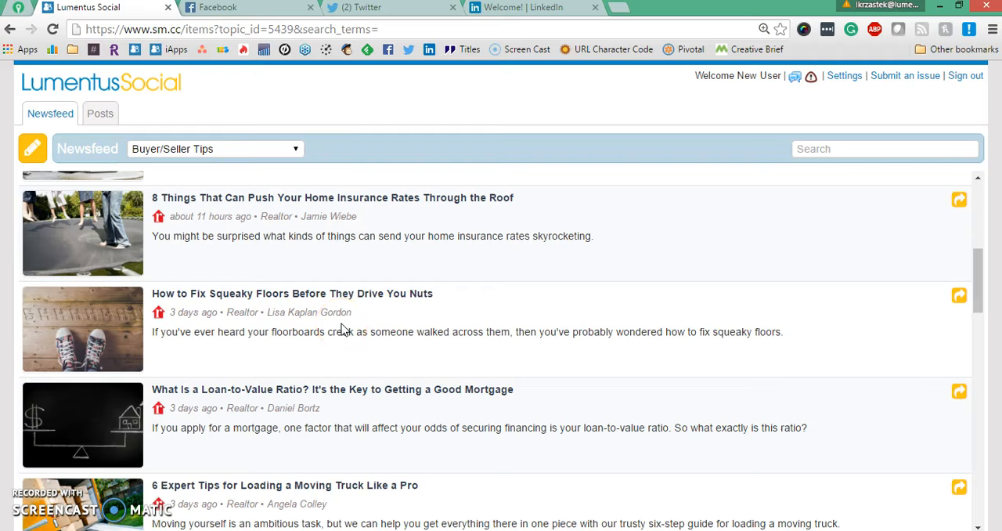
# Open the article 'How to Fix Squeaky Floors Before They Drive You Nuts' and read through it.
pyautogui.click(285, 296)
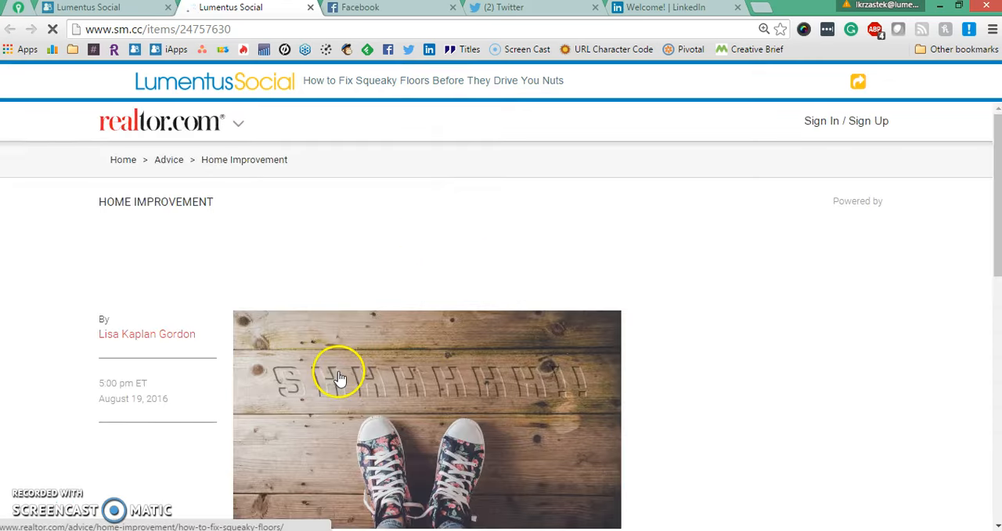
pyautogui.scroll(-3, 338, 378)
pyautogui.scroll(-10, 417, 389)
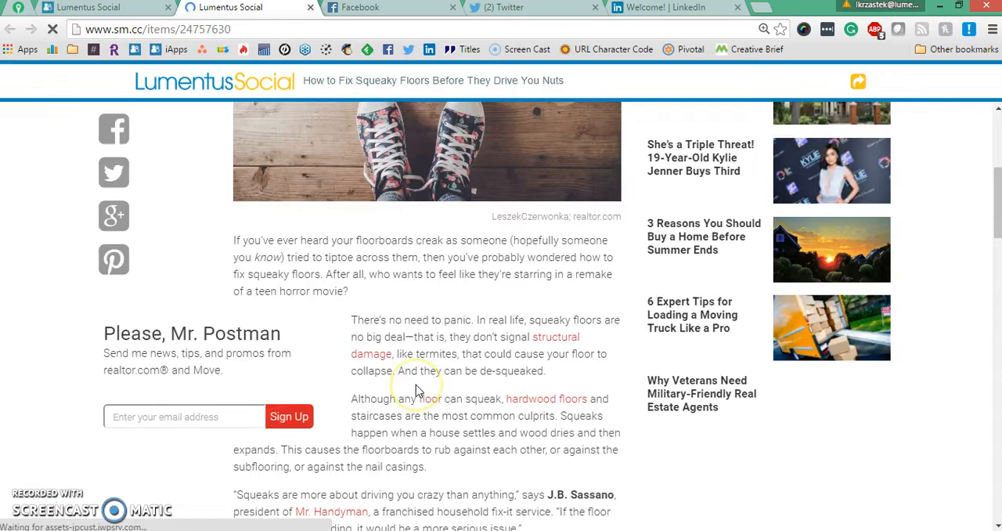
pyautogui.scroll(12, 417, 385)
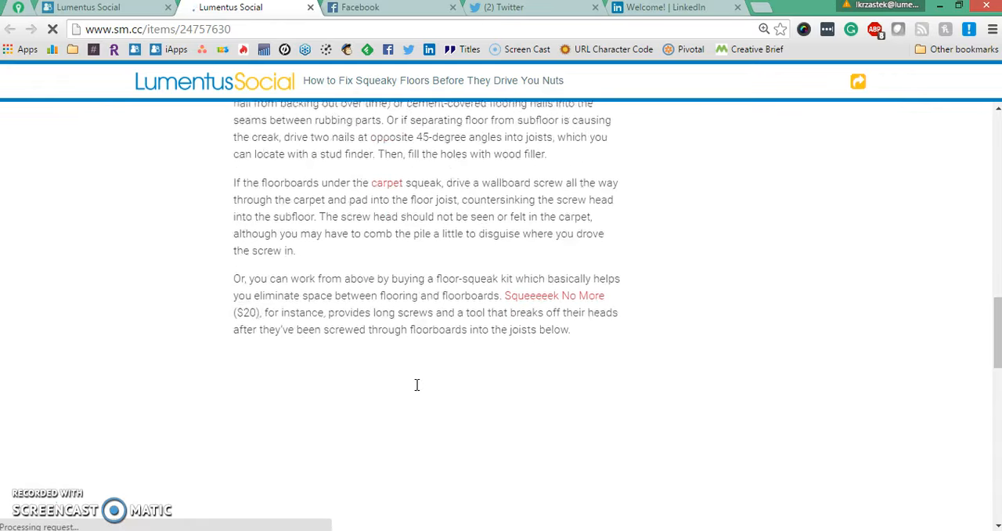
# Close the article tab and open the share dialog for the 'How to Fix Squeaky Floors Before They Drive You Nuts' article.
pyautogui.scroll(4, 416, 384)
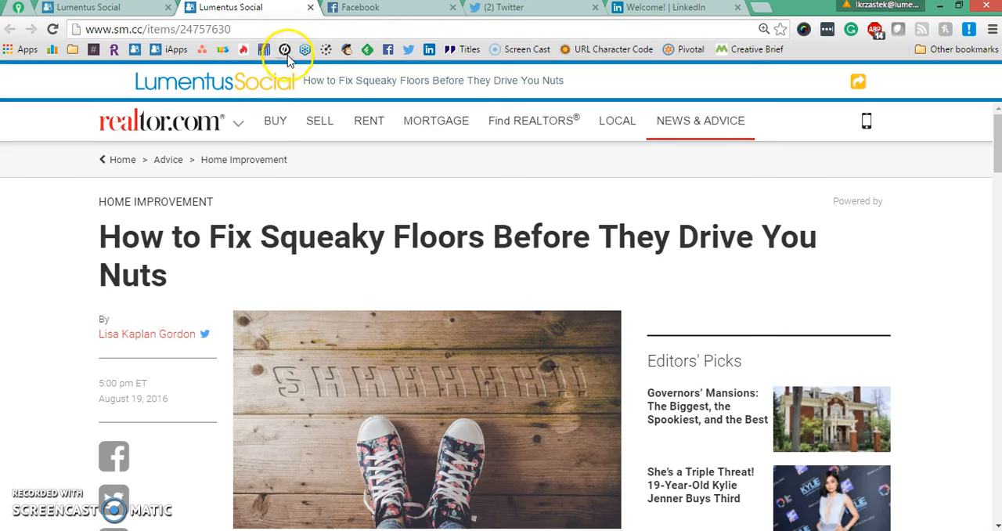
pyautogui.click(311, 8)
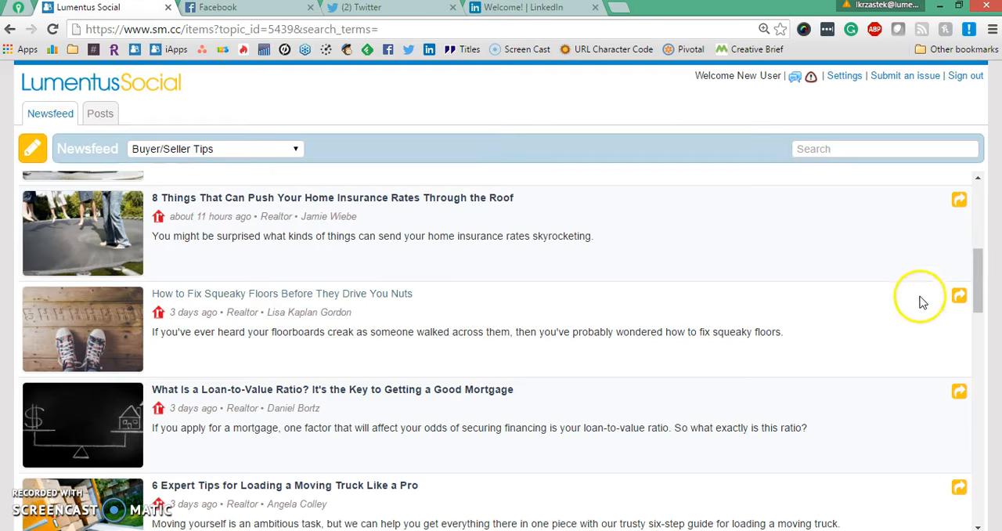
pyautogui.click(959, 298)
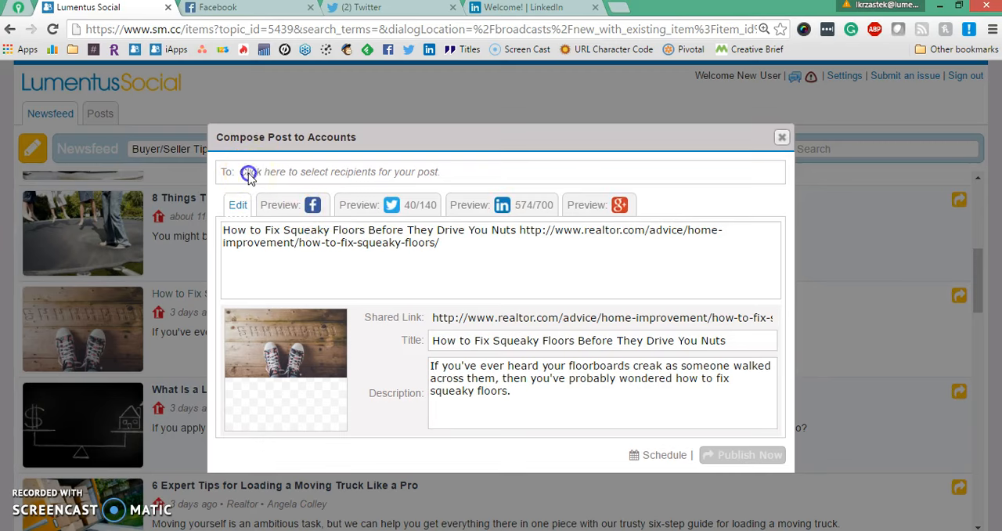
# Address the post to the Elliot Estates Facebook page and the LinkedIn profile.
pyautogui.click(248, 174)
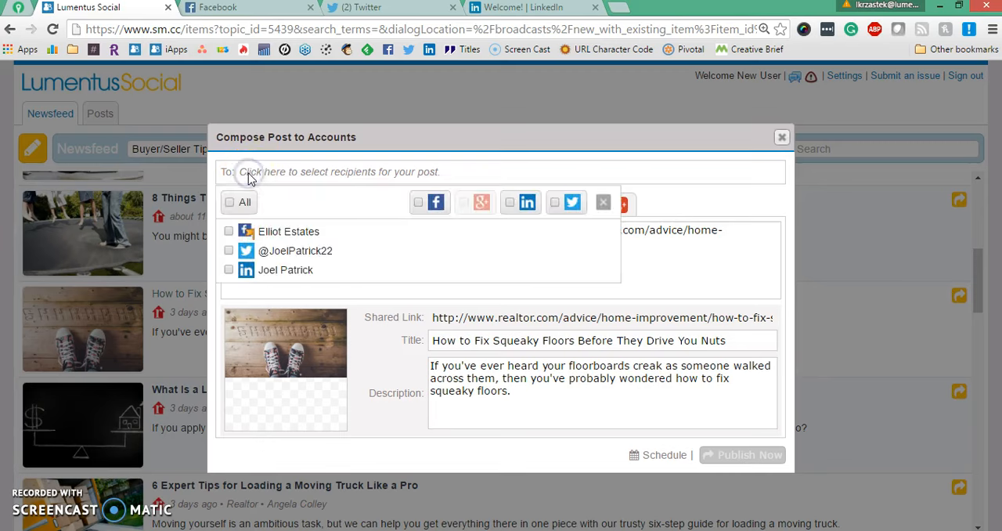
pyautogui.click(229, 232)
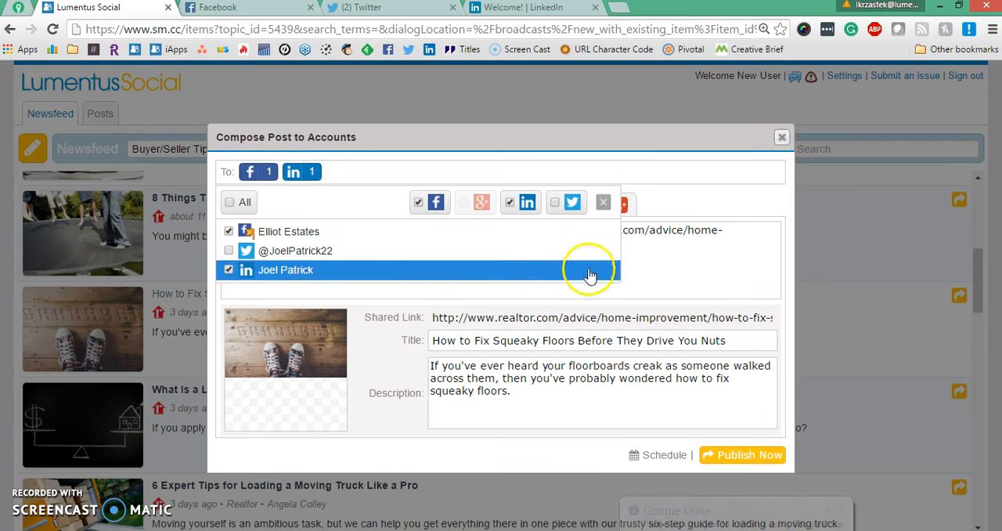
pyautogui.click(670, 259)
pyautogui.click(712, 270)
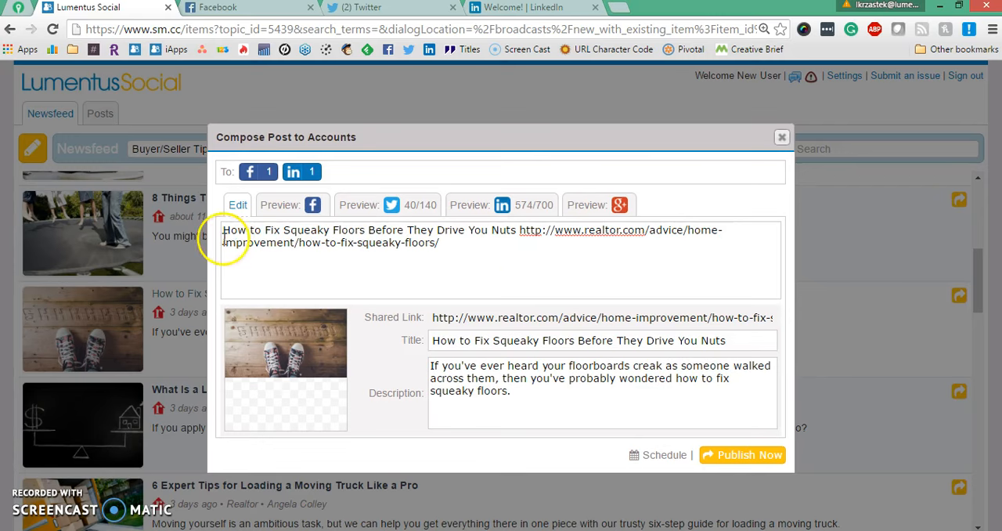
# Replace the post message with 'Hey, are those floors driving you nuts?'.
pyautogui.moveTo(224, 230); pyautogui.dragTo(646, 248)
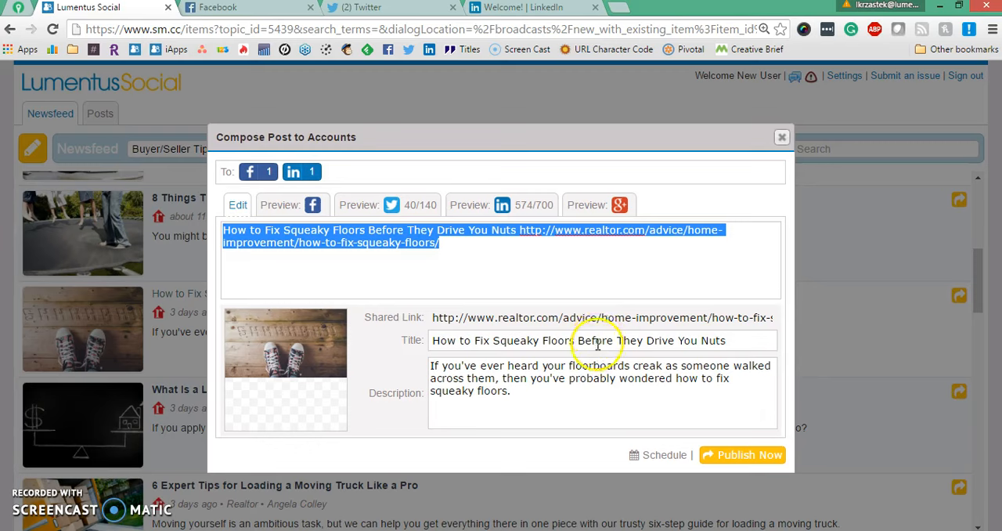
pyautogui.write('A fun title that I want!')
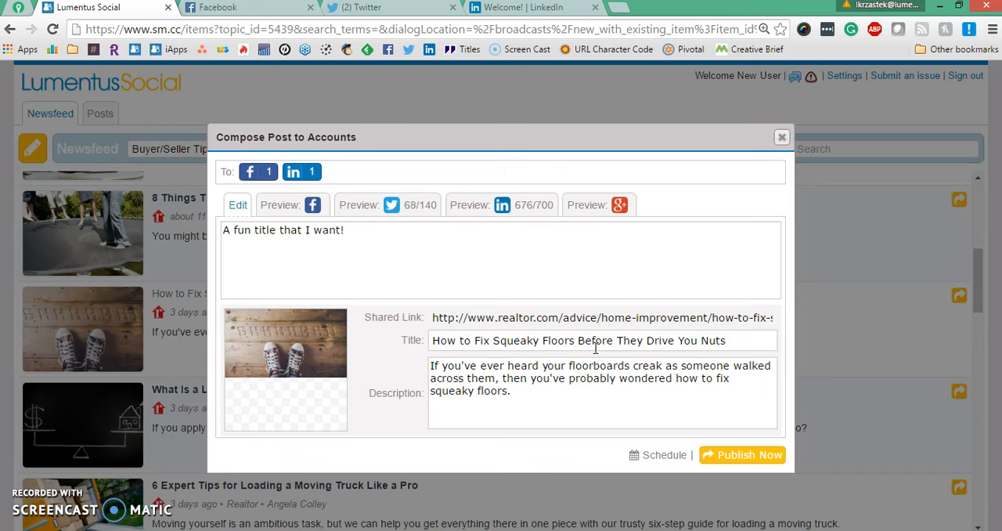
pyautogui.click(362, 234)
pyautogui.moveTo(361, 234); pyautogui.dragTo(205, 225)
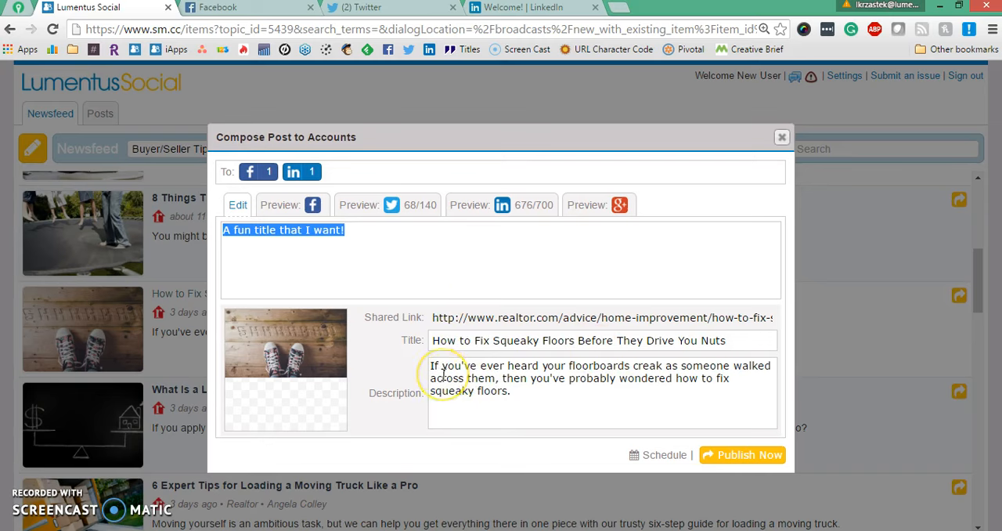
pyautogui.write('Hey, are those floors driving you nuts?')
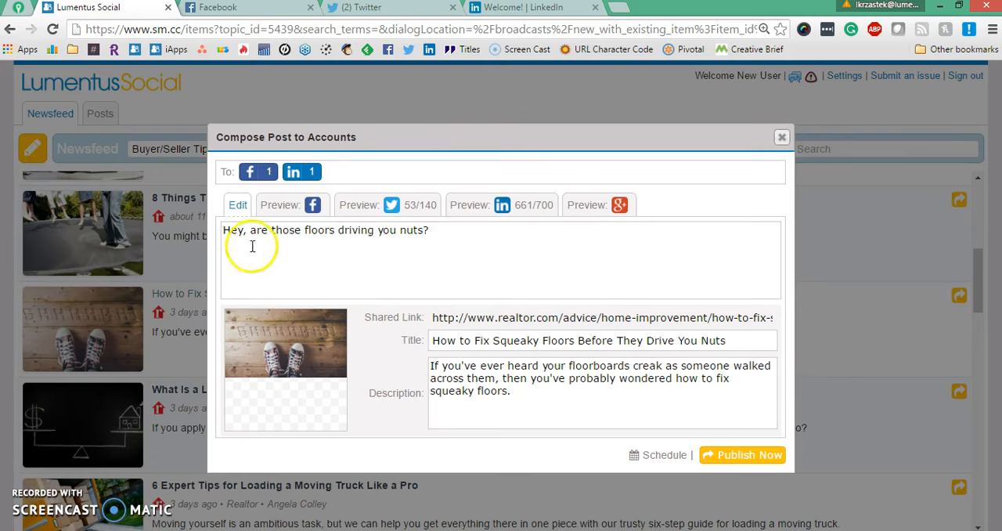
# Preview how the post will appear on Facebook.
pyautogui.click(297, 213)
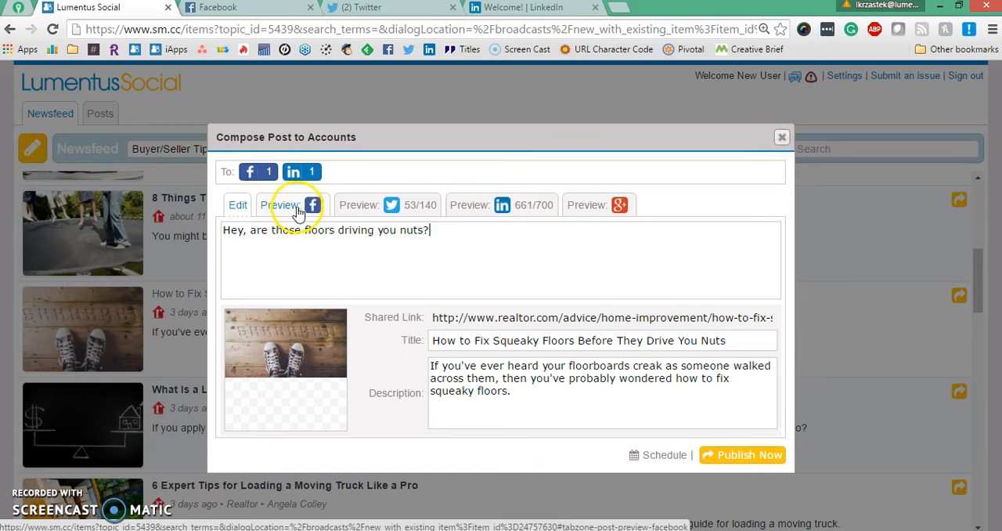
pyautogui.click(298, 210)
pyautogui.moveTo(243, 292); pyautogui.dragTo(452, 291)
pyautogui.scroll(-3, 452, 296)
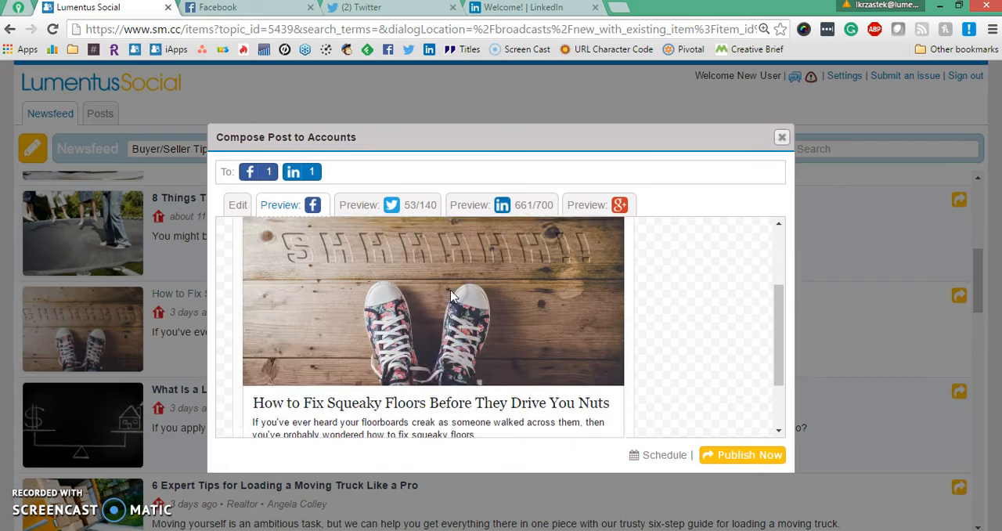
pyautogui.scroll(-2, 451, 296)
pyautogui.moveTo(252, 316); pyautogui.dragTo(540, 318)
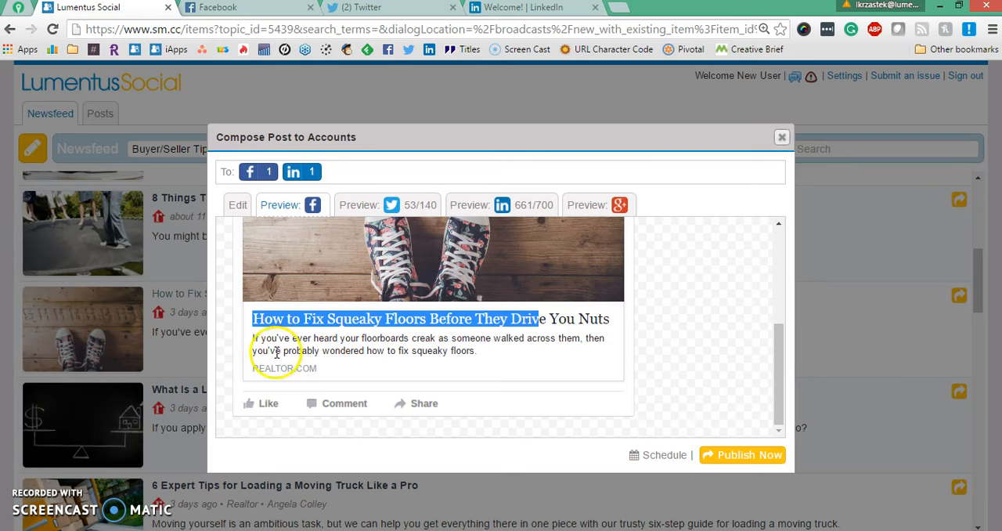
pyautogui.moveTo(256, 351); pyautogui.dragTo(420, 355)
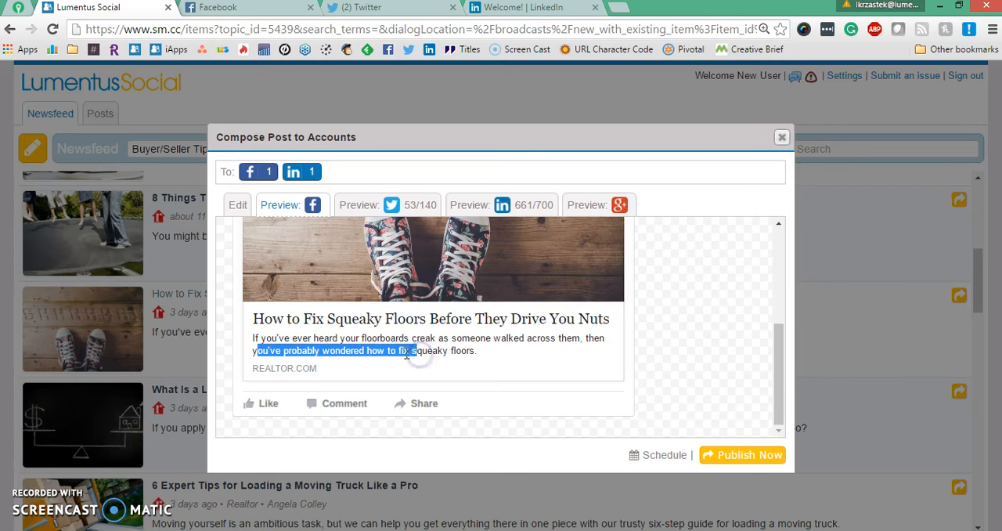
# Back in editing, shorten the end of the article description and try to upload a different post image.
pyautogui.click(237, 205)
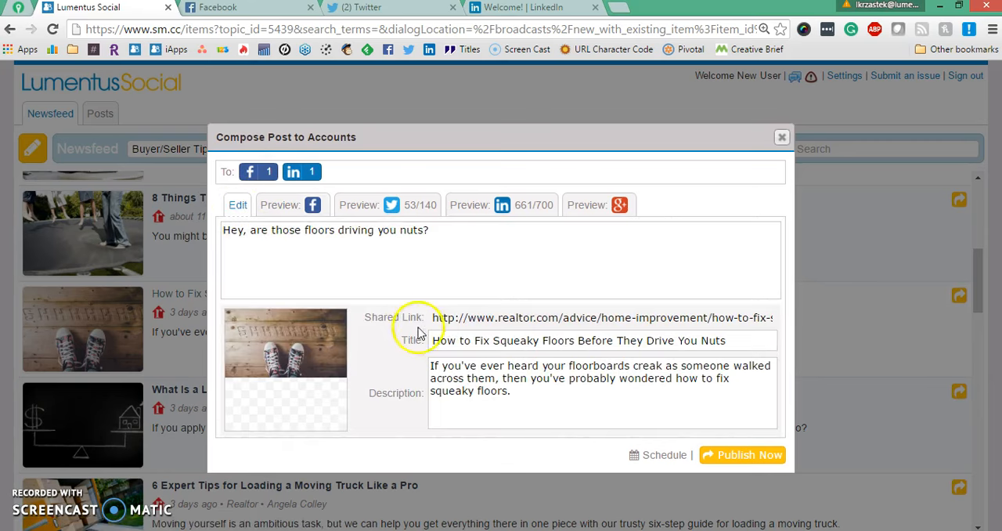
pyautogui.moveTo(376, 393); pyautogui.dragTo(406, 395)
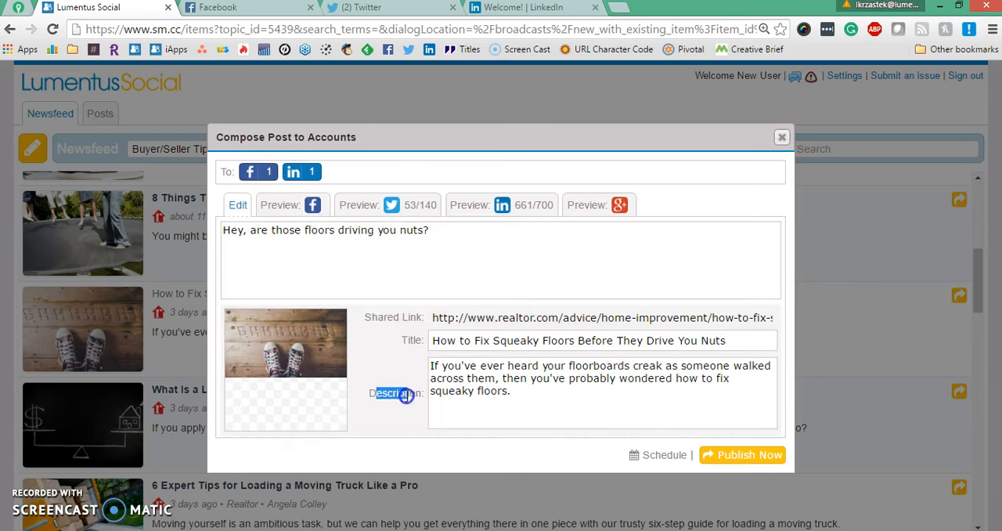
pyautogui.moveTo(440, 342); pyautogui.dragTo(740, 346)
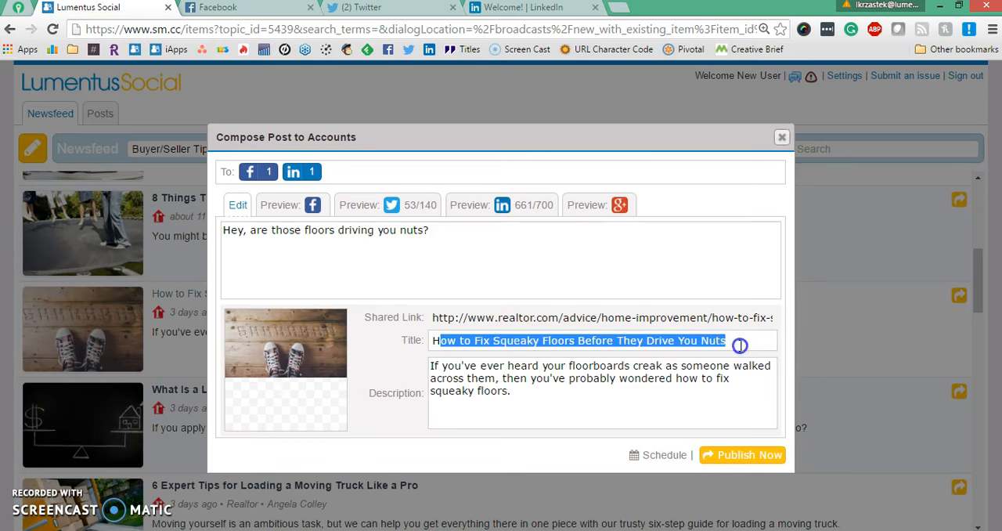
pyautogui.click(427, 368)
pyautogui.click(544, 392)
pyautogui.press('BackSpace')
pyautogui.press('BackSpace')
pyautogui.press('BackSpace')
pyautogui.press('BackSpace')
pyautogui.press('BackSpace')
pyautogui.press('BackSpace')
pyautogui.press('BackSpace')
pyautogui.press('BackSpace')
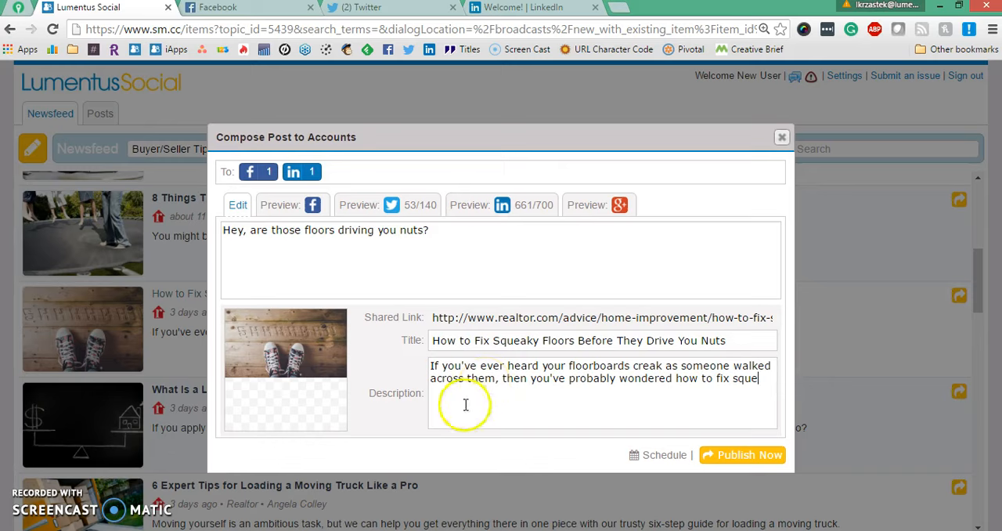
pyautogui.moveTo(284, 418)
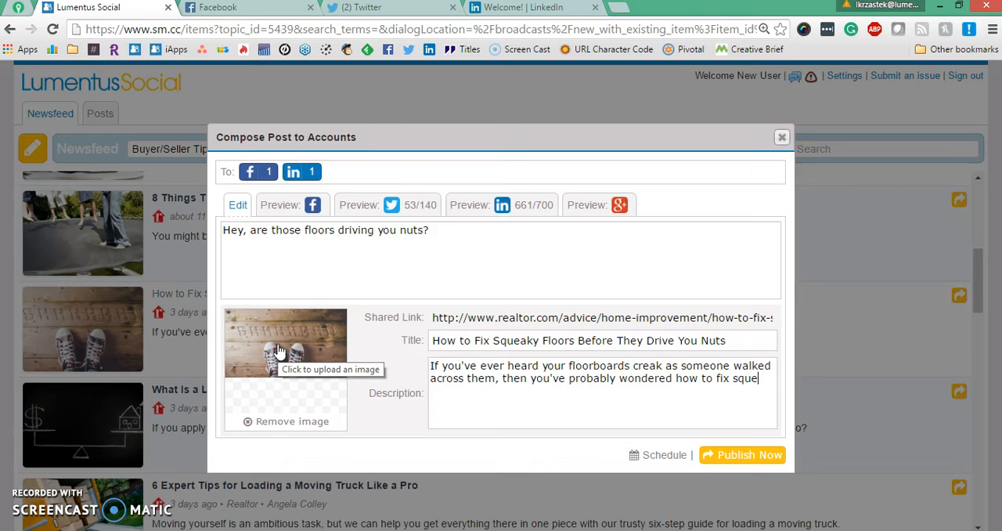
pyautogui.click(296, 367)
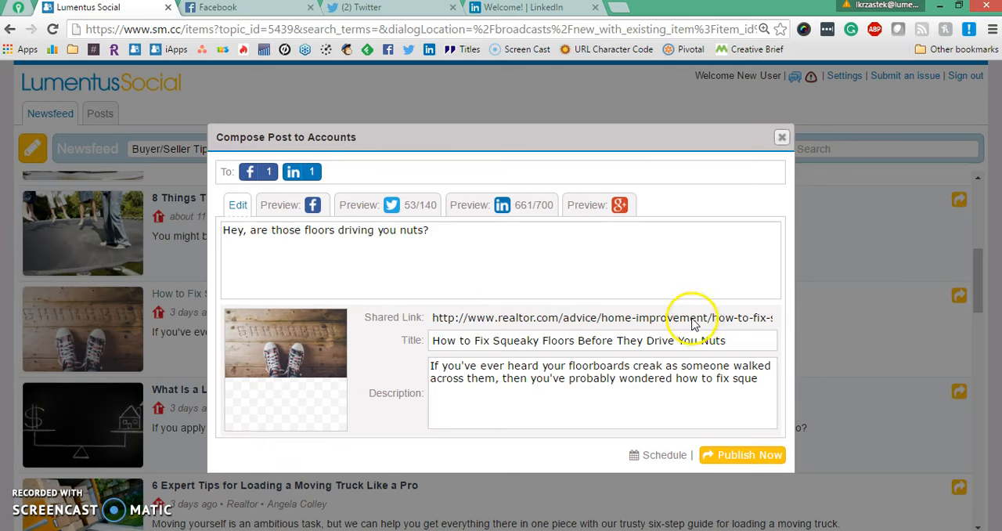
# Switch the post to scheduling and set its date to 08/24/16.
pyautogui.click(657, 461)
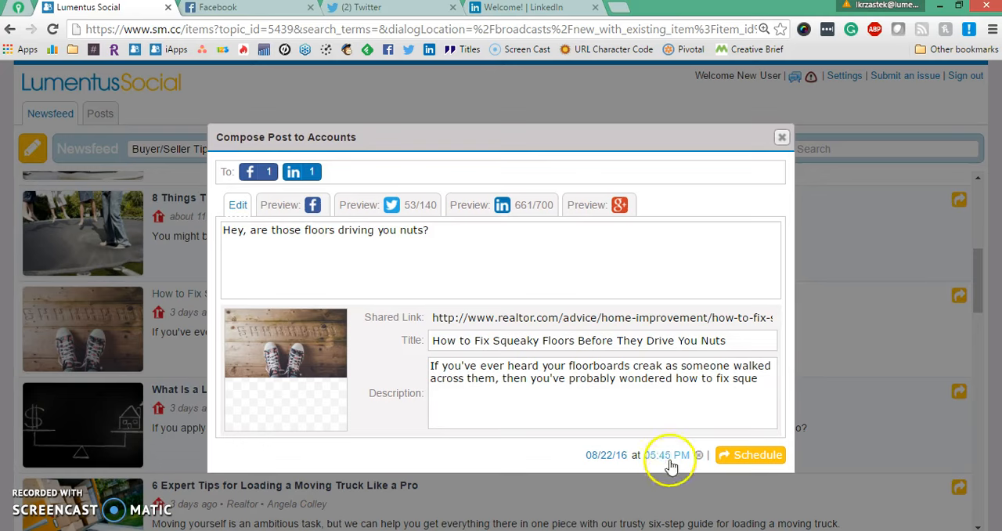
pyautogui.click(608, 455)
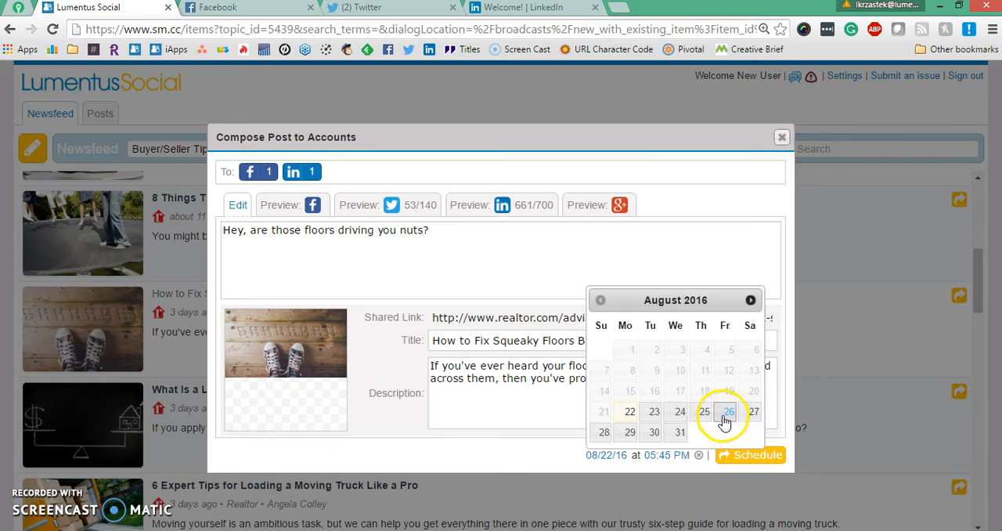
pyautogui.click(751, 301)
pyautogui.click(751, 300)
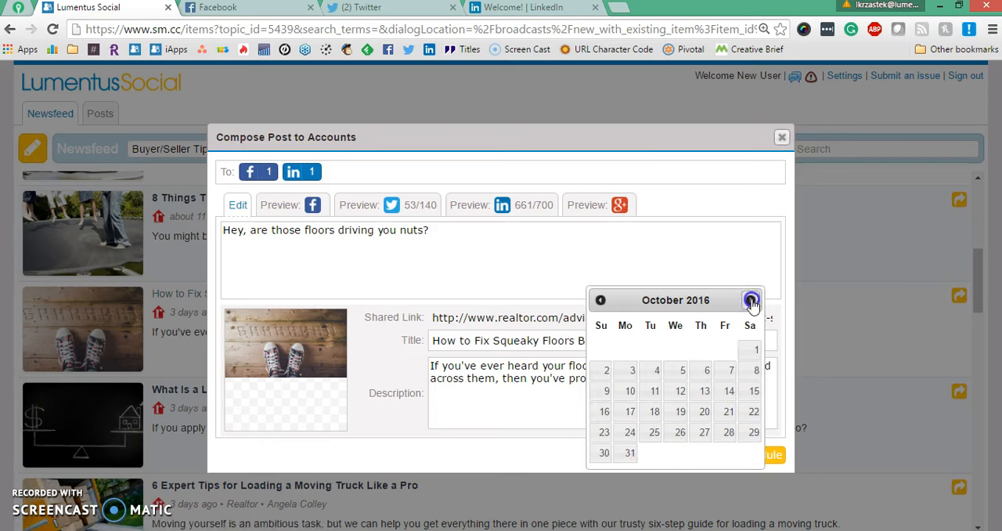
pyautogui.click(751, 301)
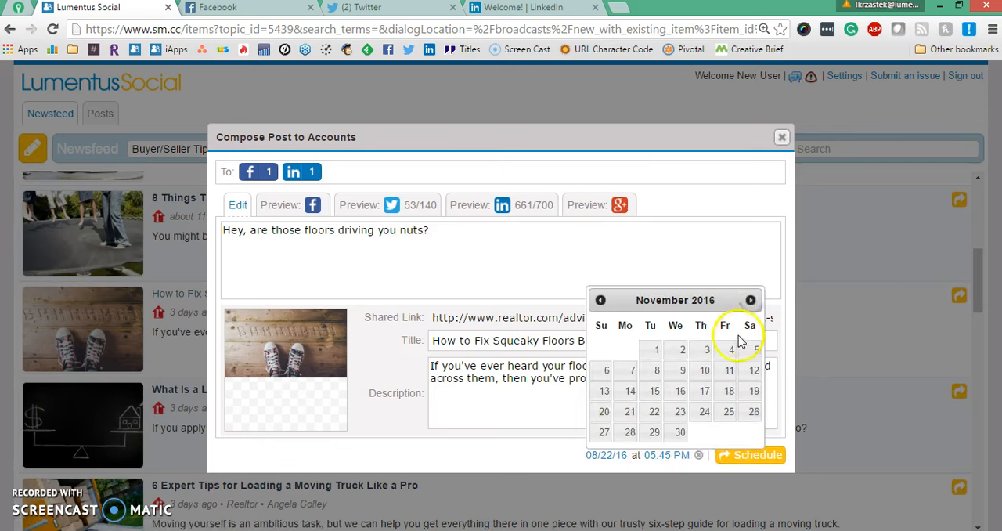
pyautogui.click(602, 304)
pyautogui.click(602, 304)
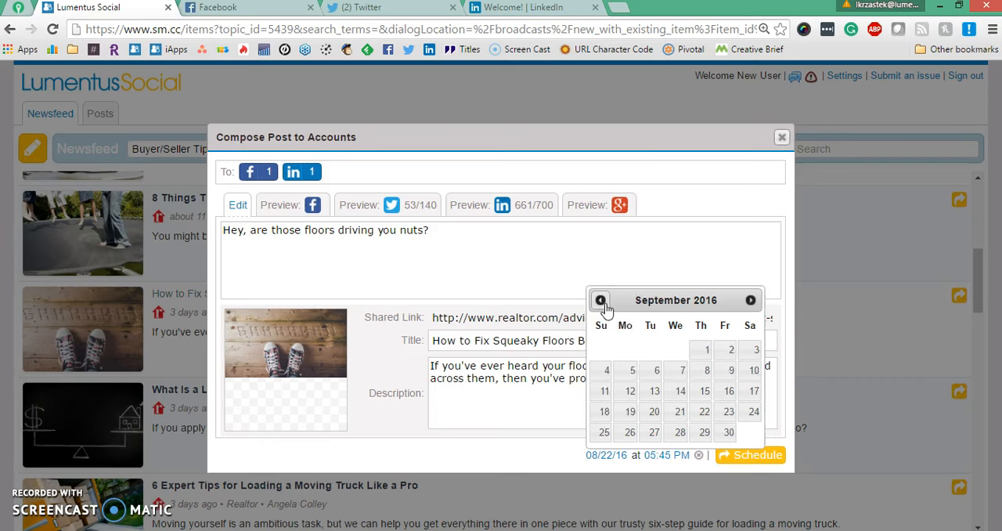
pyautogui.click(602, 304)
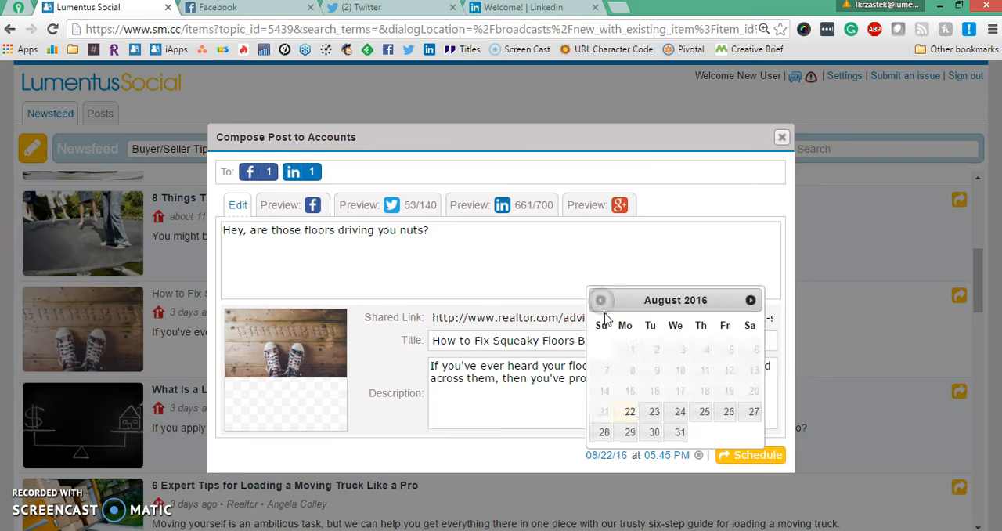
pyautogui.click(678, 420)
# Set the scheduled time to 02:15 PM and schedule the post.
pyautogui.click(662, 456)
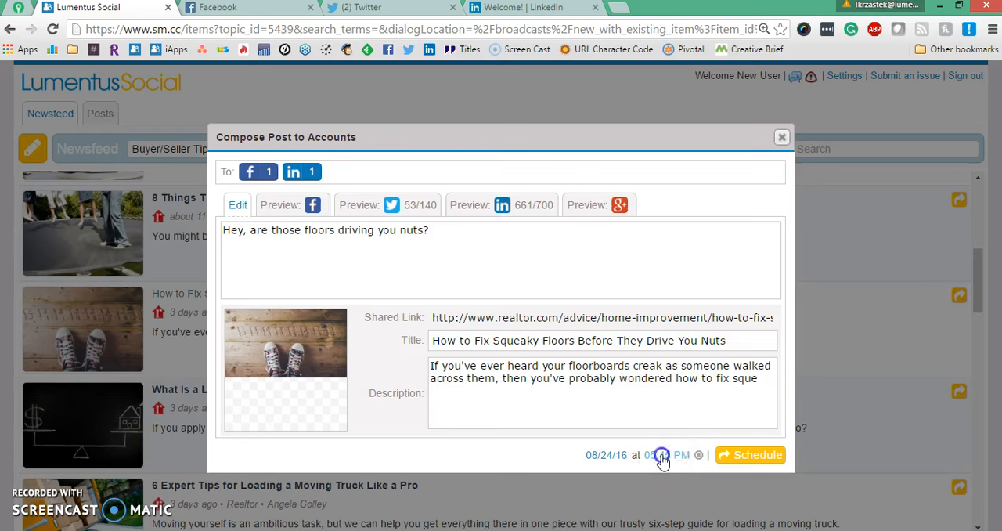
pyautogui.click(605, 474)
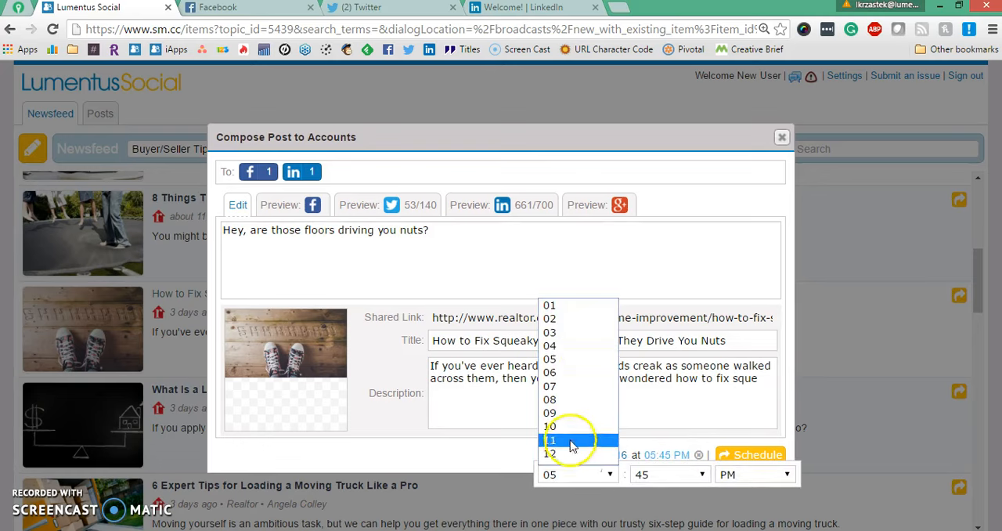
pyautogui.click(571, 319)
pyautogui.click(653, 475)
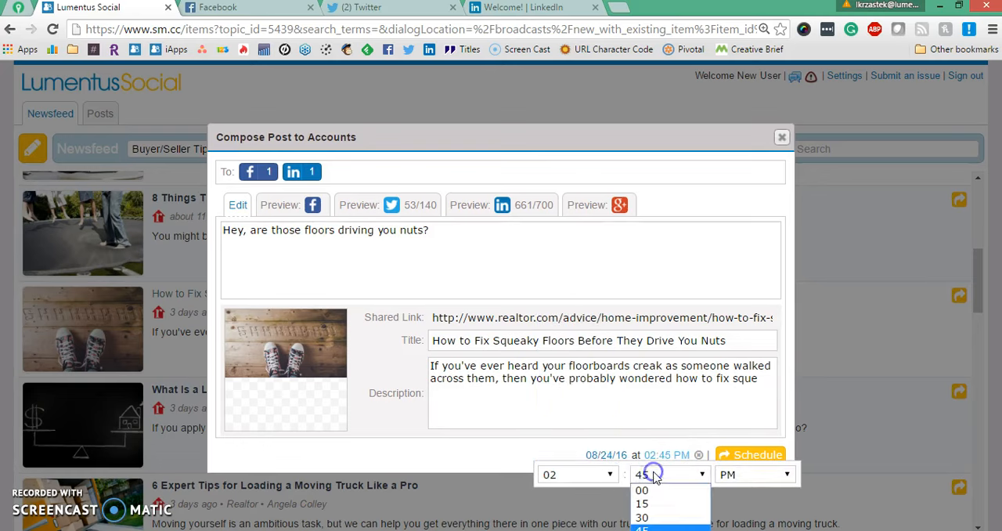
pyautogui.click(654, 504)
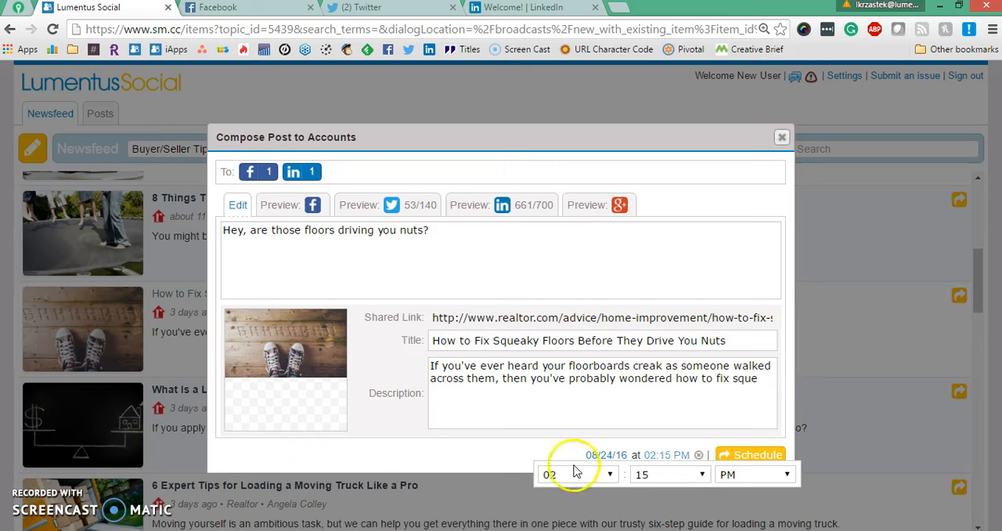
pyautogui.click(506, 463)
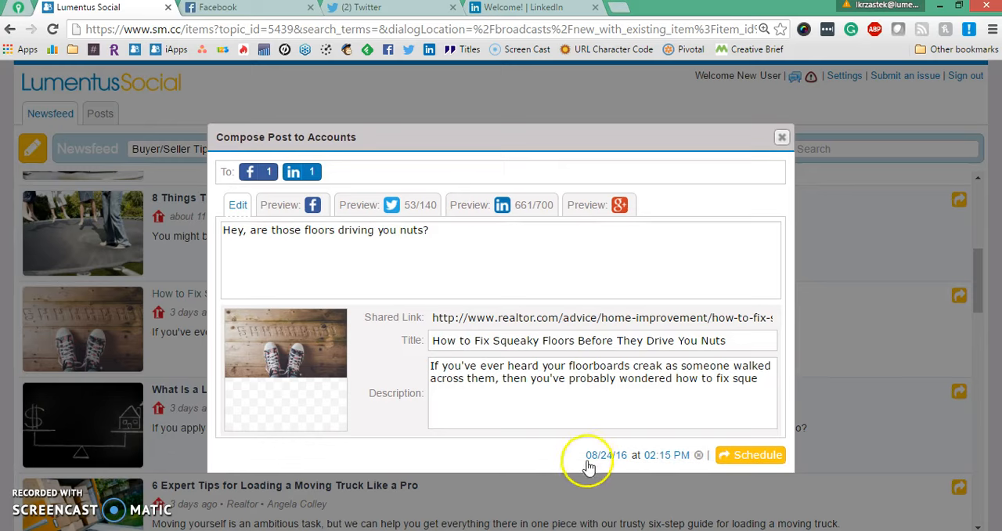
pyautogui.click(758, 464)
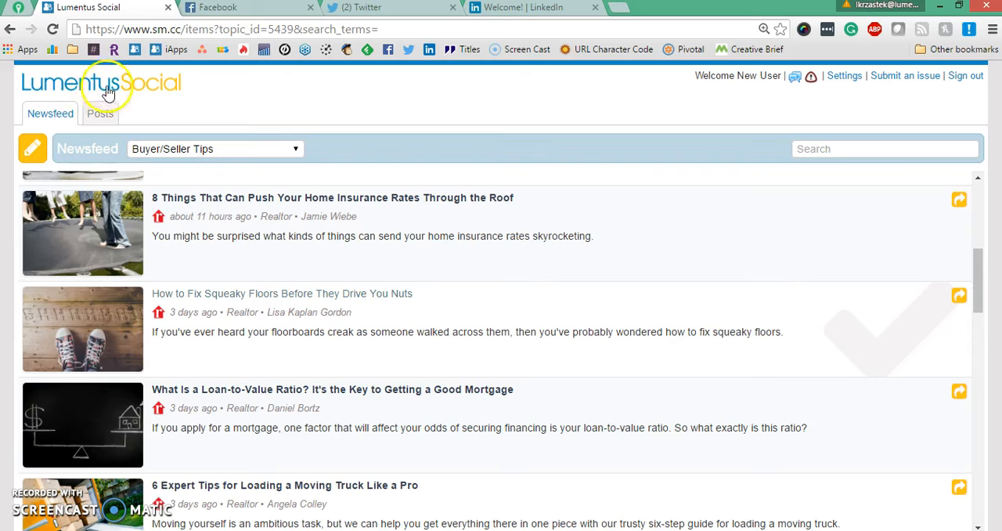
# Open the Posts list and review the scheduled post.
pyautogui.click(100, 115)
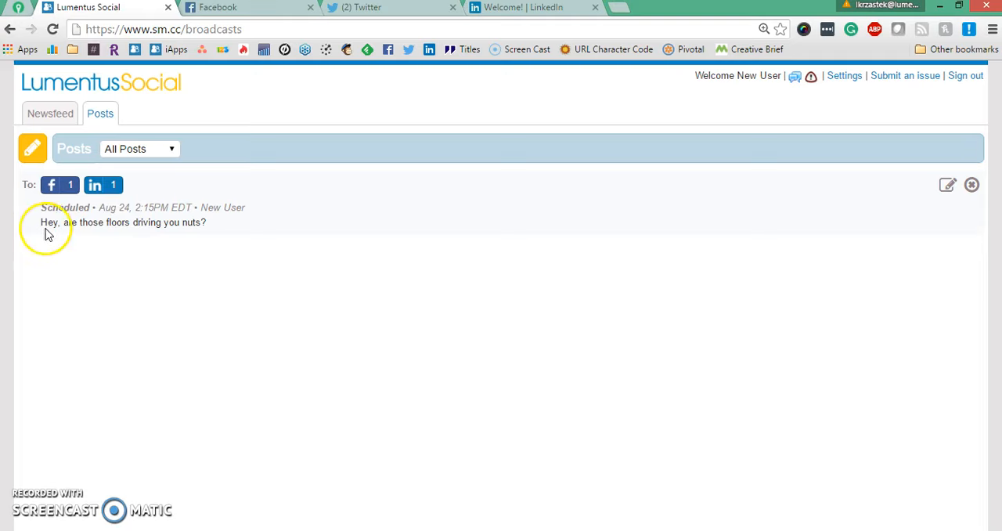
pyautogui.moveTo(42, 222); pyautogui.dragTo(179, 225)
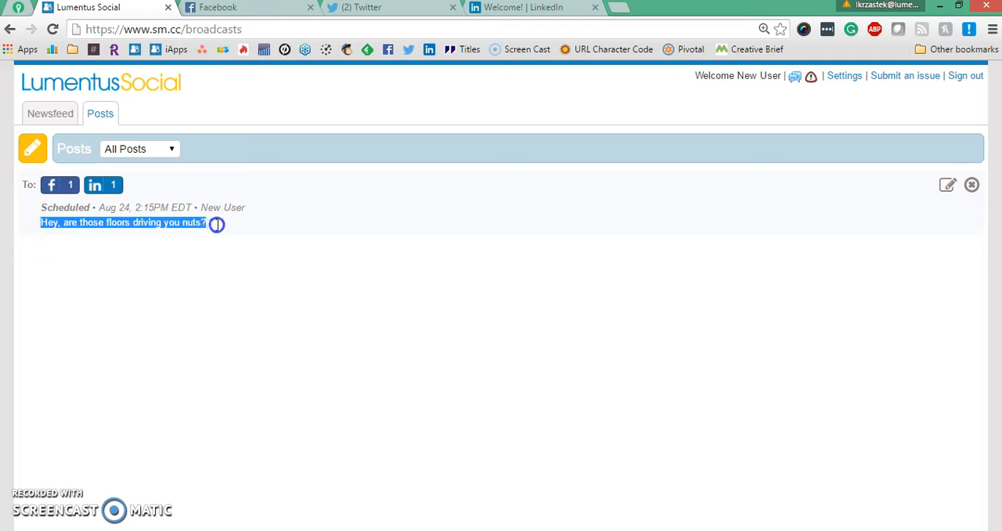
pyautogui.click(476, 265)
pyautogui.moveTo(110, 212); pyautogui.dragTo(183, 217)
pyautogui.click(123, 282)
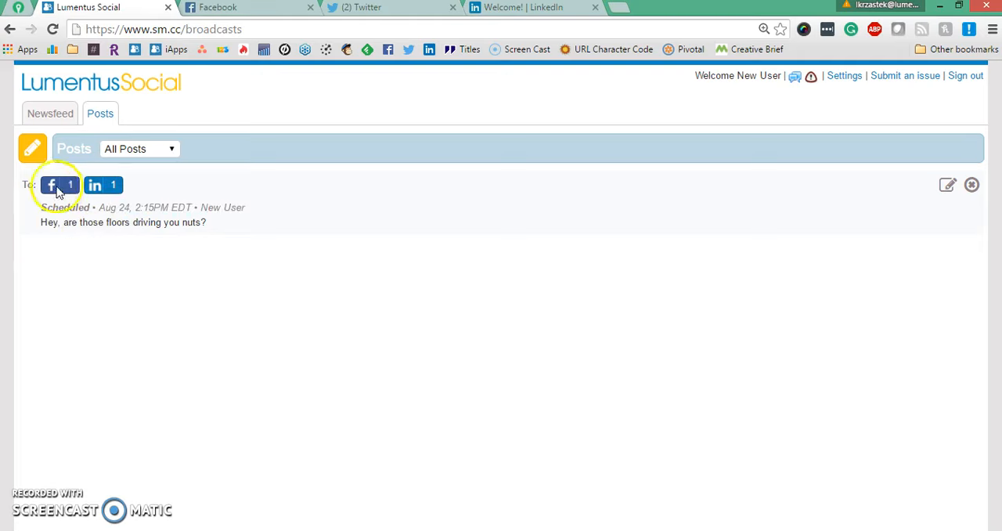
# Open the scheduled post's edit dialog and close it without changes.
pyautogui.click(947, 186)
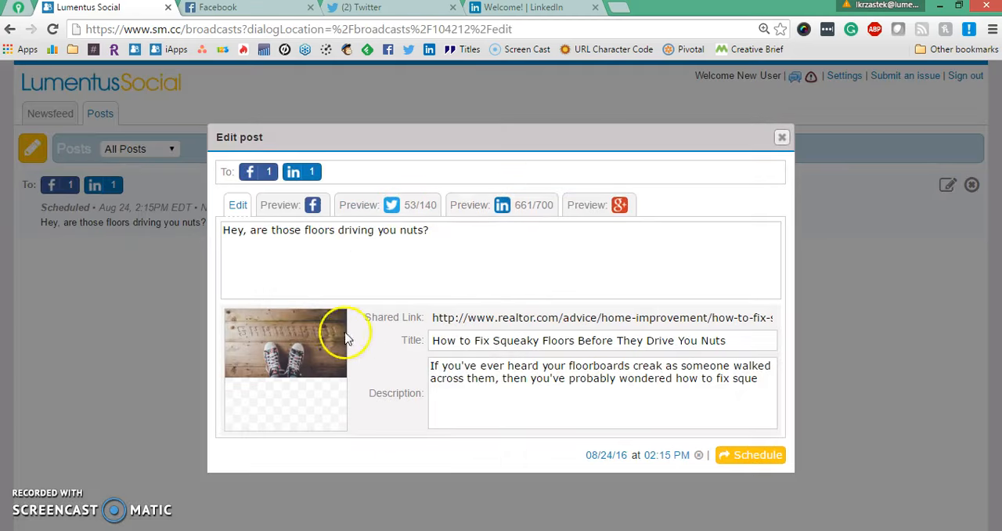
pyautogui.click(780, 140)
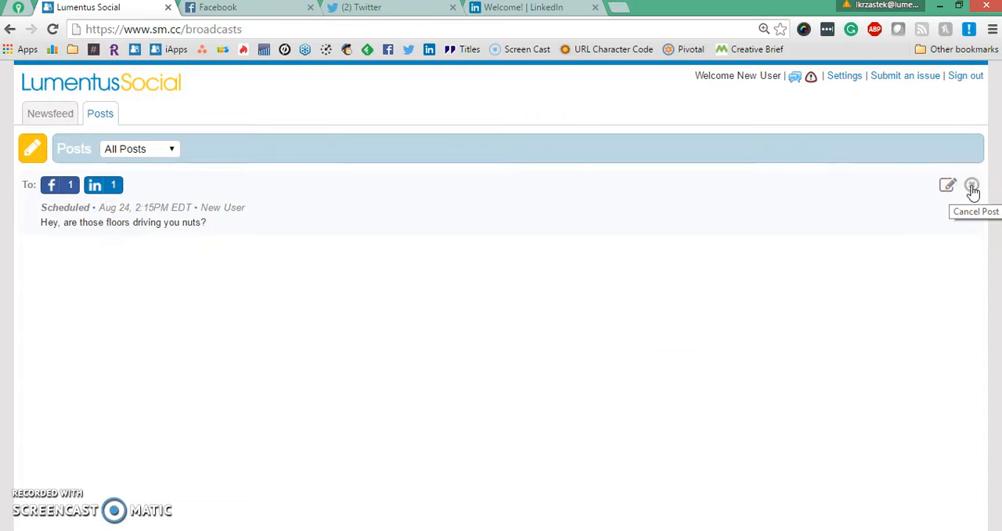
# Cancel the scheduled post and confirm its deletion.
pyautogui.click(971, 187)
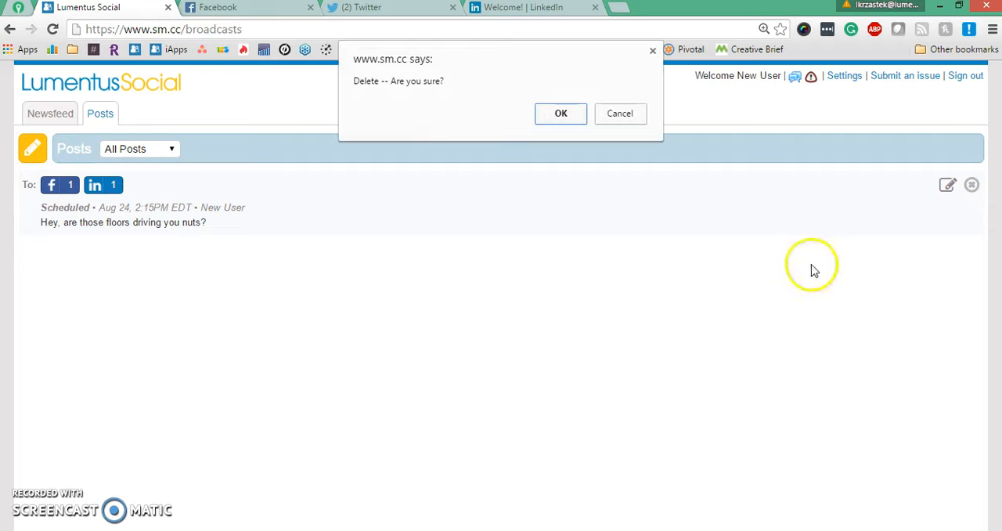
pyautogui.click(562, 114)
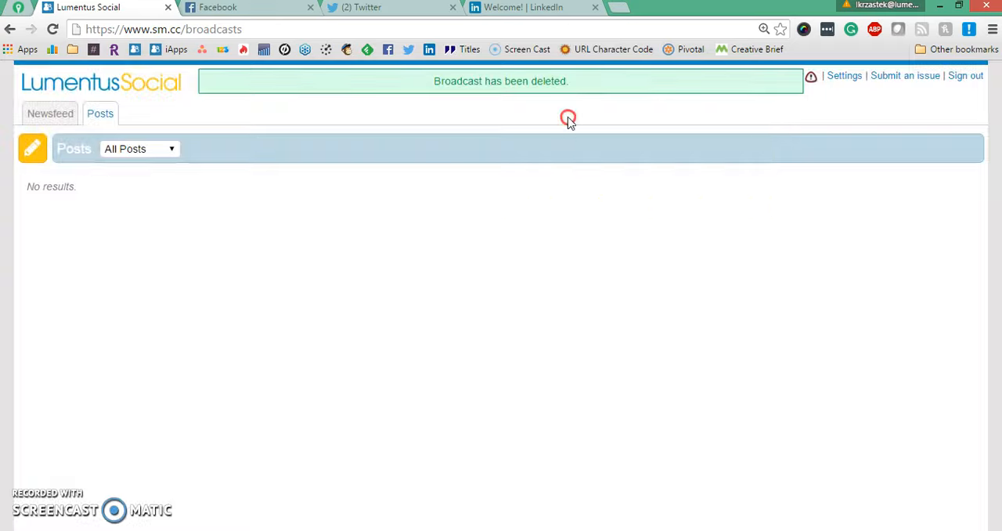
pyautogui.rightClick(568, 117)
pyautogui.click(552, 256)
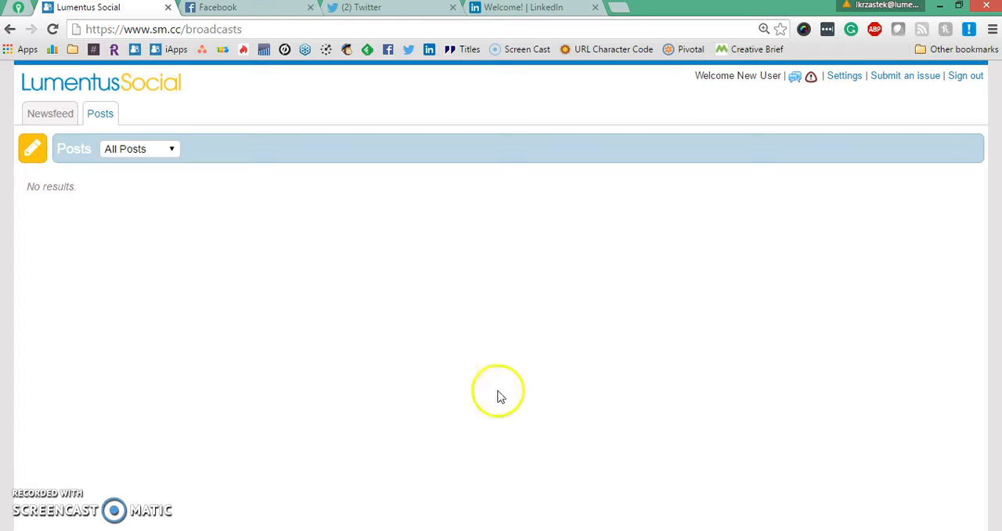
# From the Newsfeed, start a new post and paste the Trulia article URL 12-things-make-neighborhood-truly-great as its message.
pyautogui.click(69, 117)
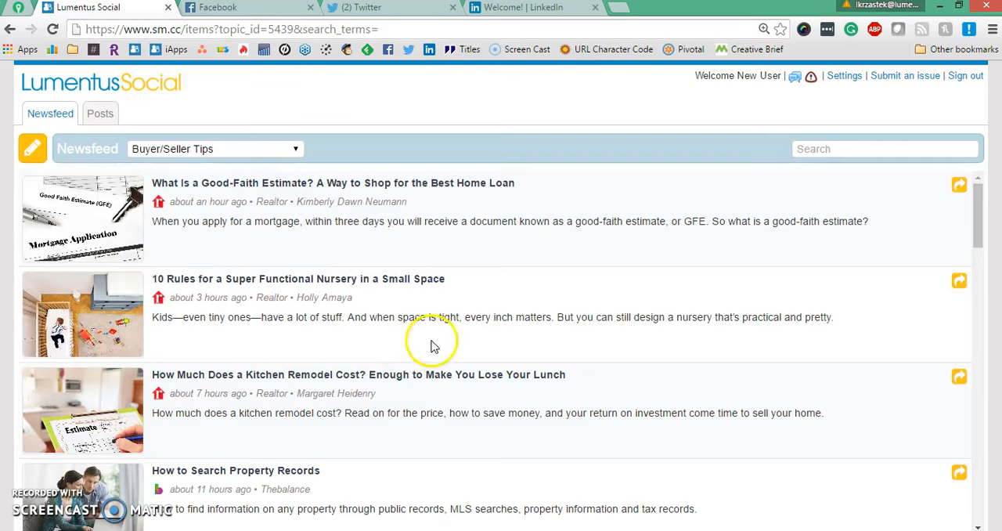
pyautogui.click(34, 150)
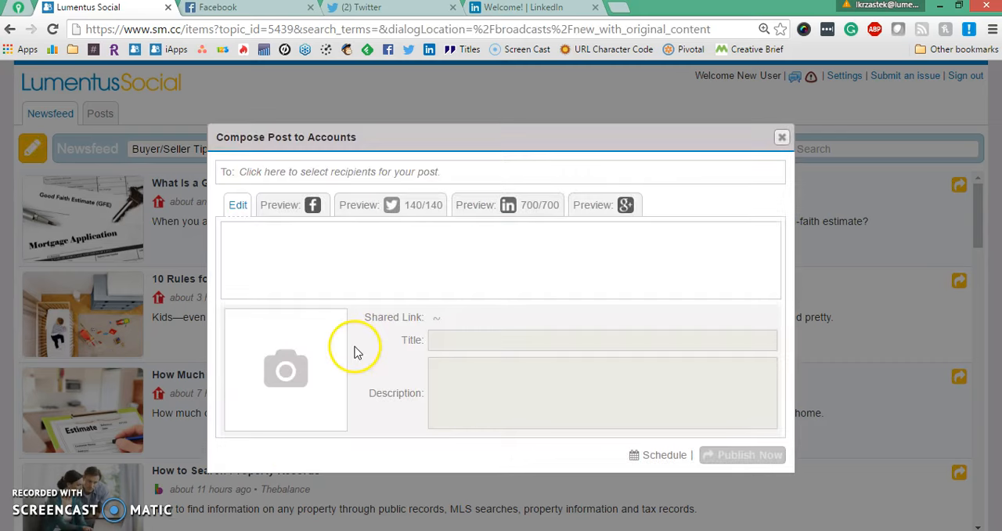
pyautogui.click(18, 9)
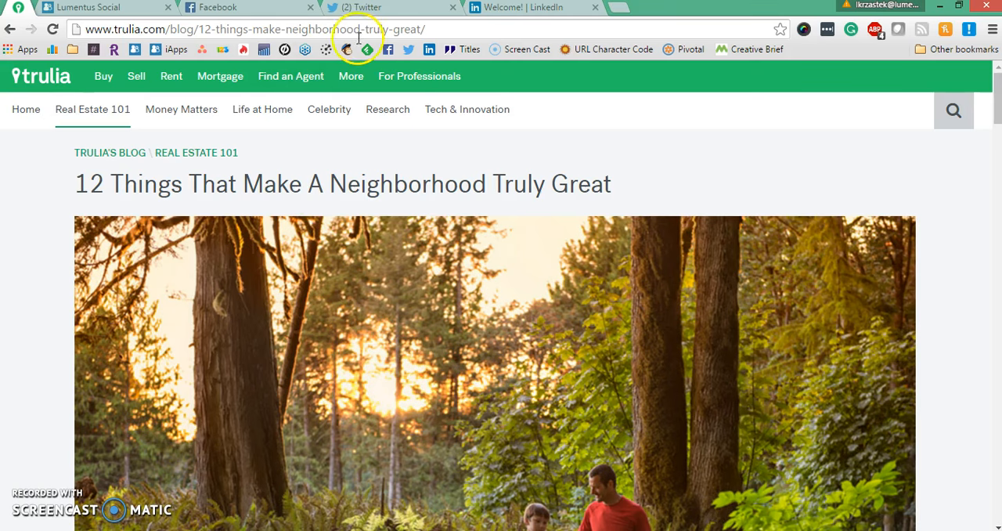
pyautogui.click(289, 29)
pyautogui.hotkey('ctrl', 'c')
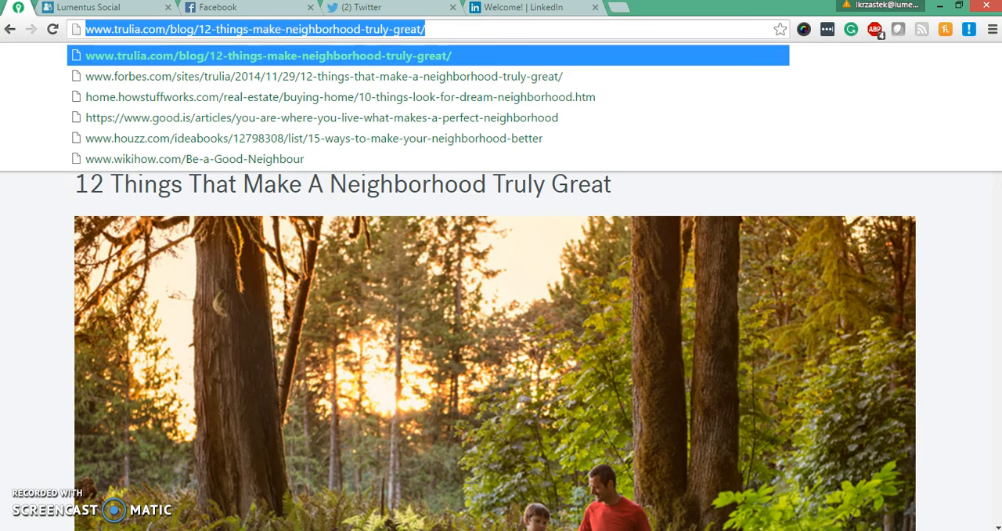
pyautogui.click(140, 15)
pyautogui.click(350, 246)
pyautogui.rightClick(331, 245)
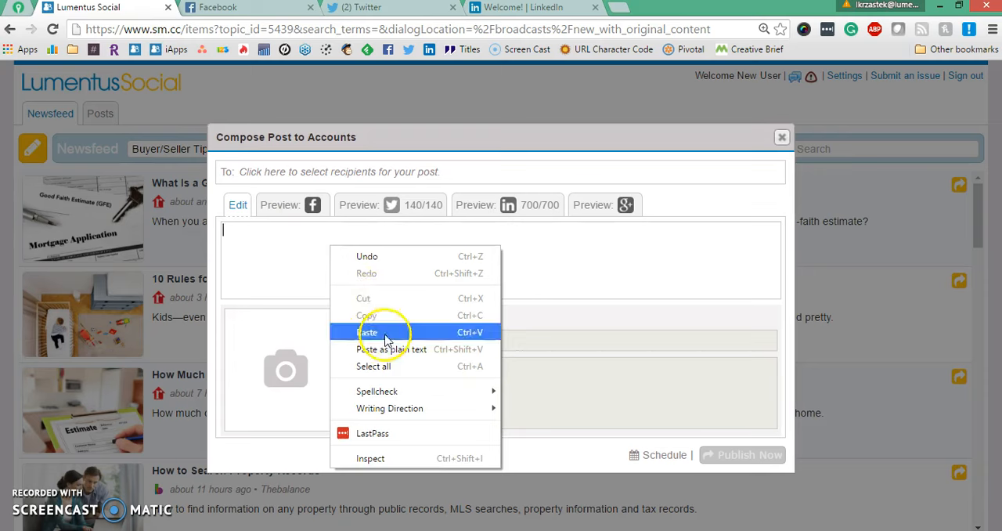
pyautogui.click(381, 326)
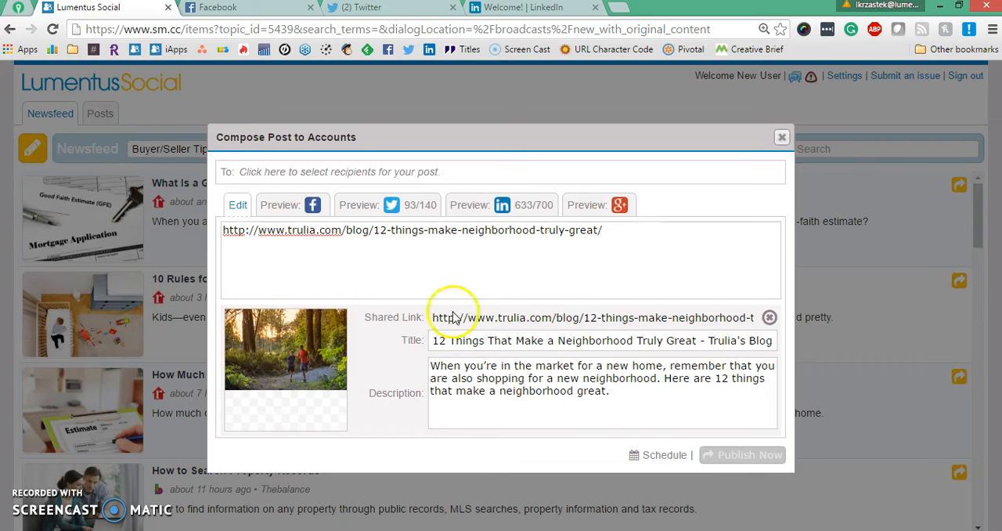
# Replace the pasted URL in the message with the text "my own message!".
pyautogui.moveTo(626, 232); pyautogui.dragTo(185, 269)
pyautogui.moveTo(286, 318)
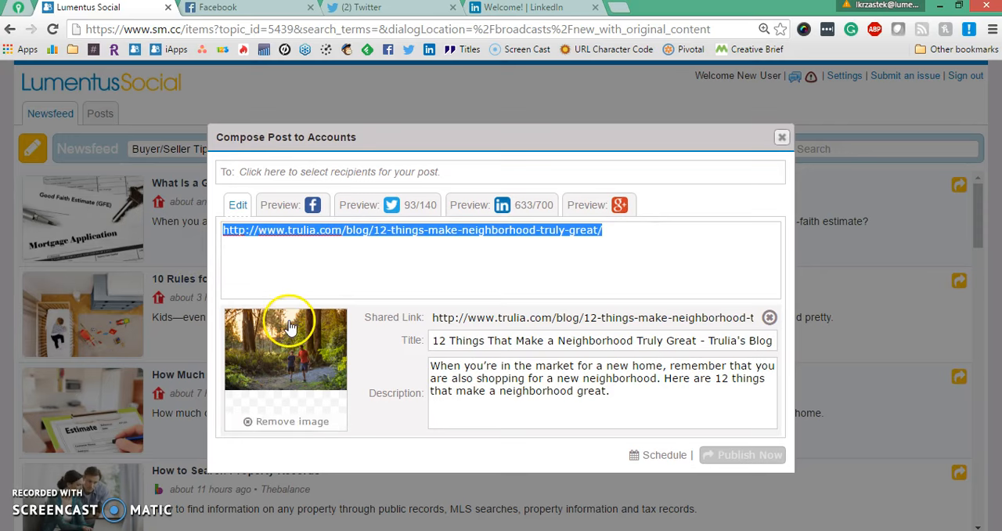
pyautogui.press('BackSpace')
pyautogui.write('my own message!')
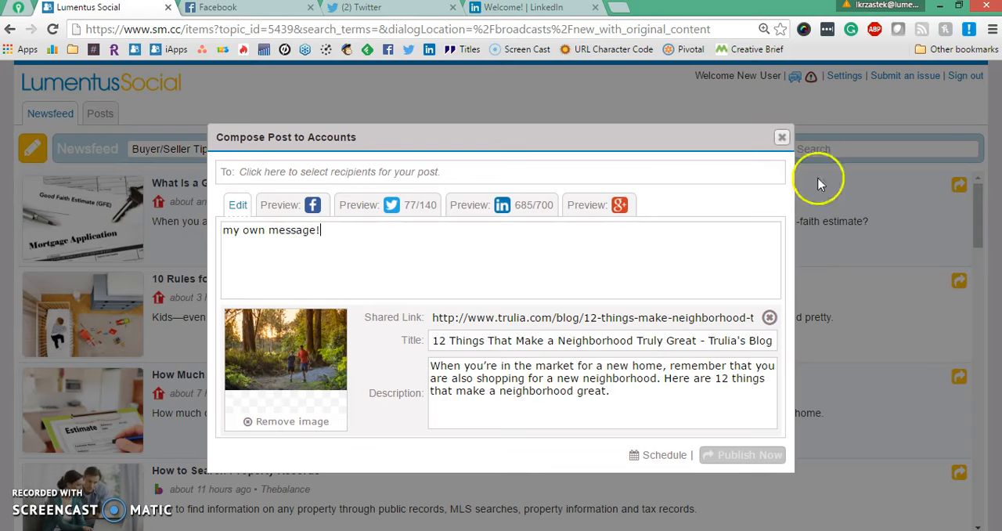
pyautogui.click(291, 173)
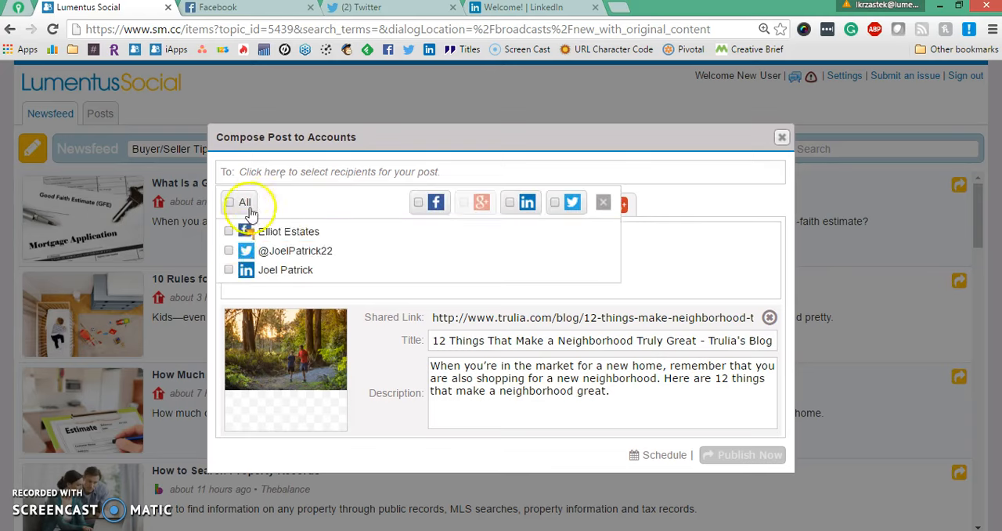
pyautogui.click(228, 251)
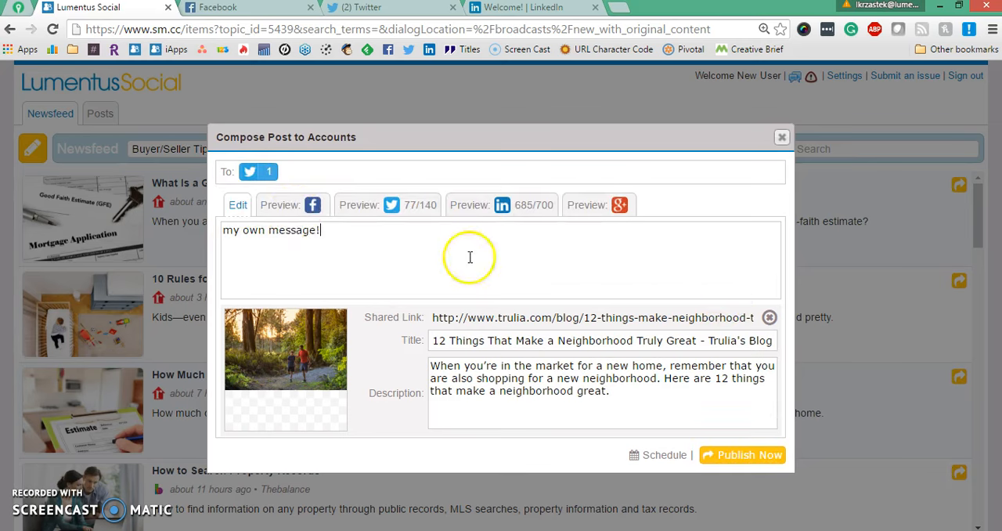
pyautogui.click(285, 208)
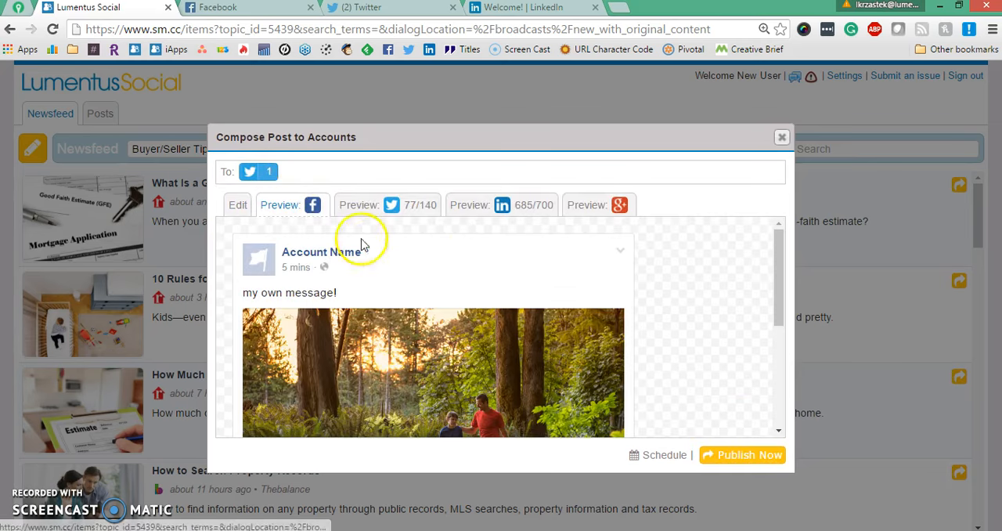
# Switch the post to scheduling, set it for 08/23/16 at 03:00 PM, and schedule it.
pyautogui.click(671, 456)
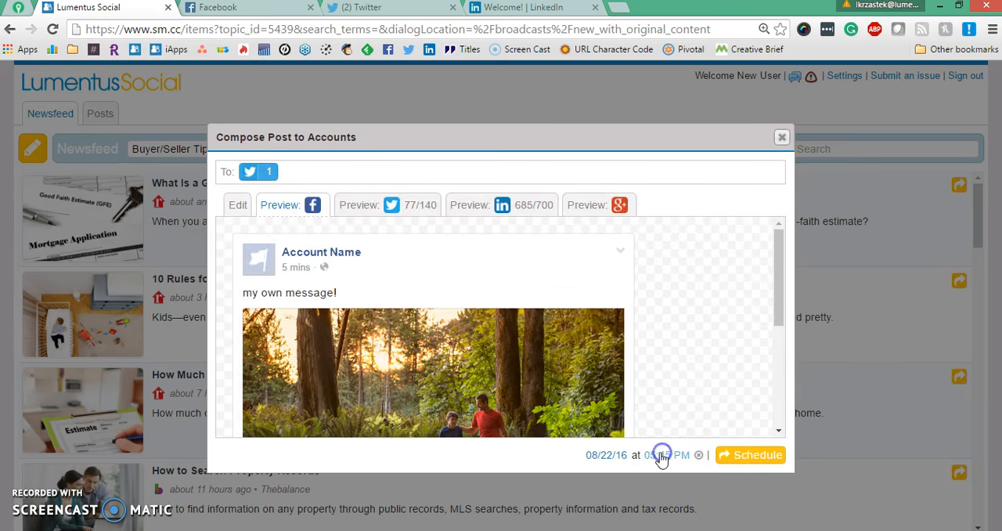
pyautogui.click(591, 457)
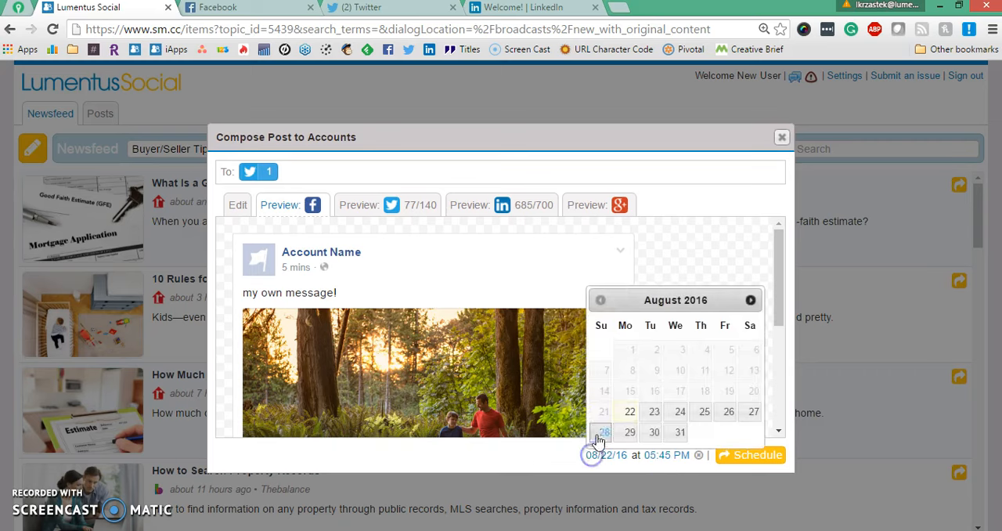
pyautogui.click(664, 413)
pyautogui.click(665, 455)
pyautogui.click(608, 475)
pyautogui.click(614, 335)
pyautogui.click(660, 482)
pyautogui.click(662, 487)
pyautogui.click(498, 462)
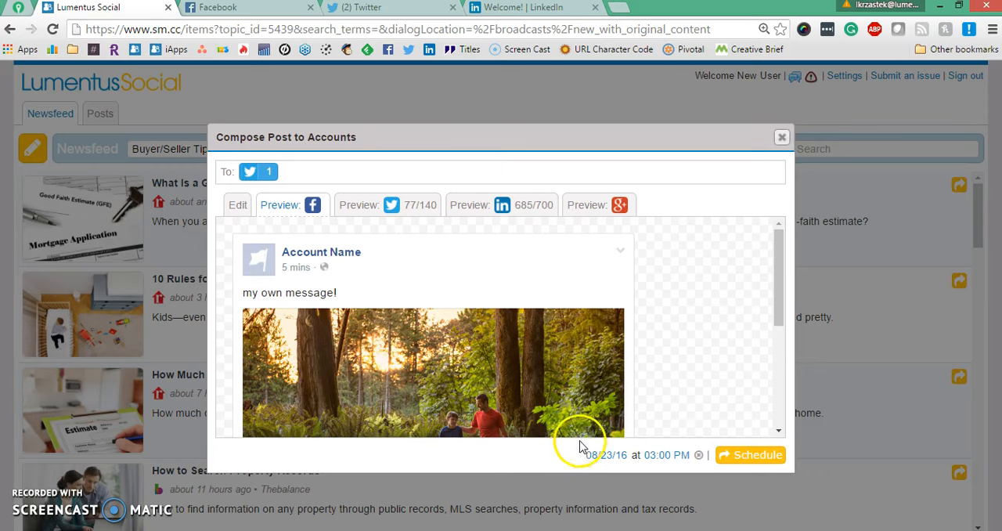
pyautogui.click(730, 459)
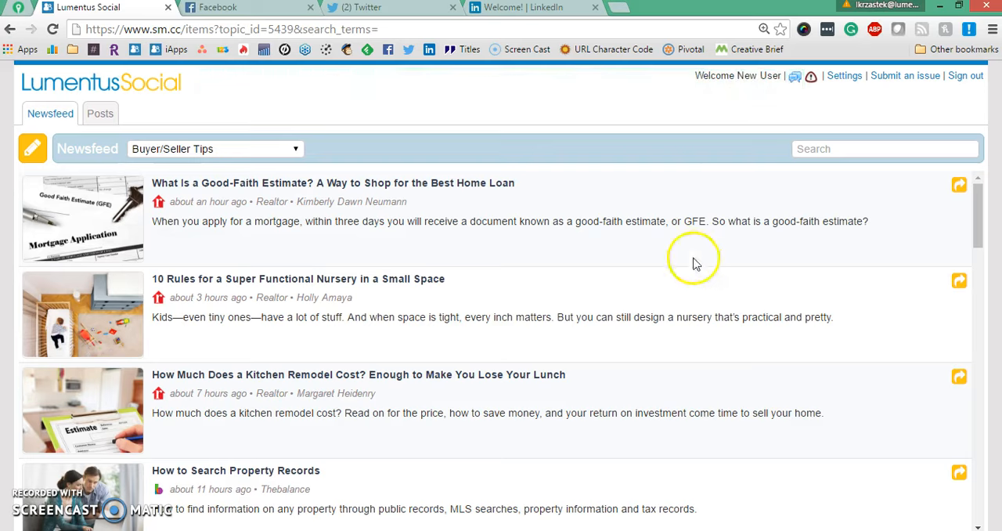
# Review the Settings sections for social accounts, billing and account information, then save and close Settings.
pyautogui.click(845, 76)
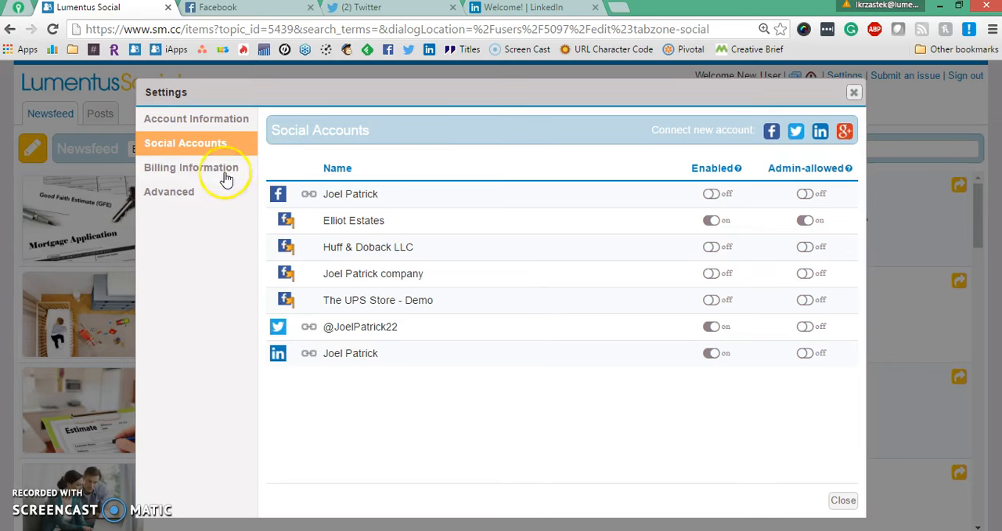
pyautogui.click(185, 172)
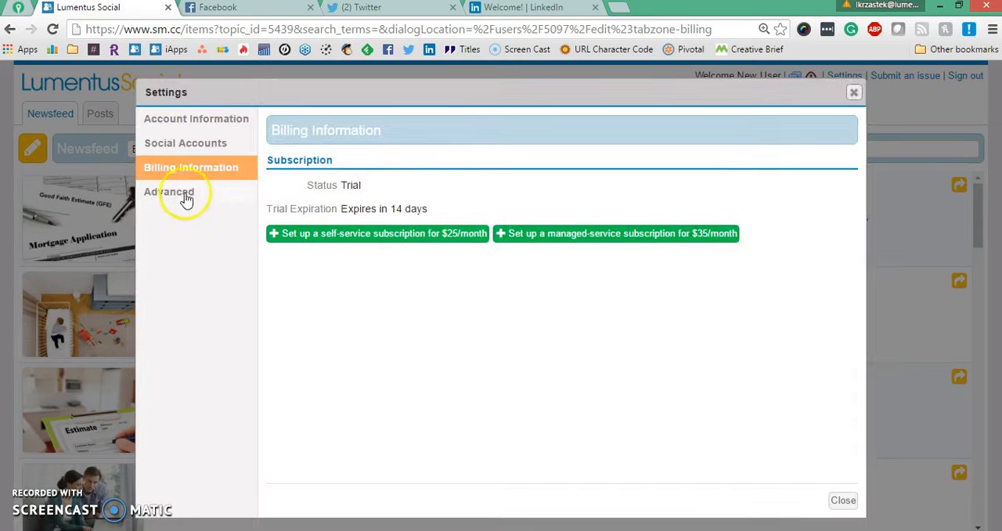
pyautogui.click(168, 123)
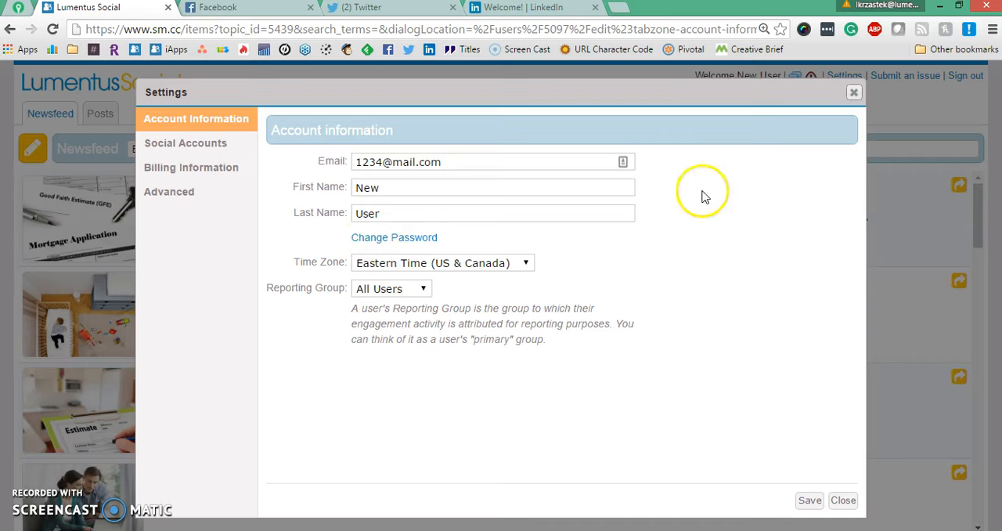
pyautogui.click(808, 501)
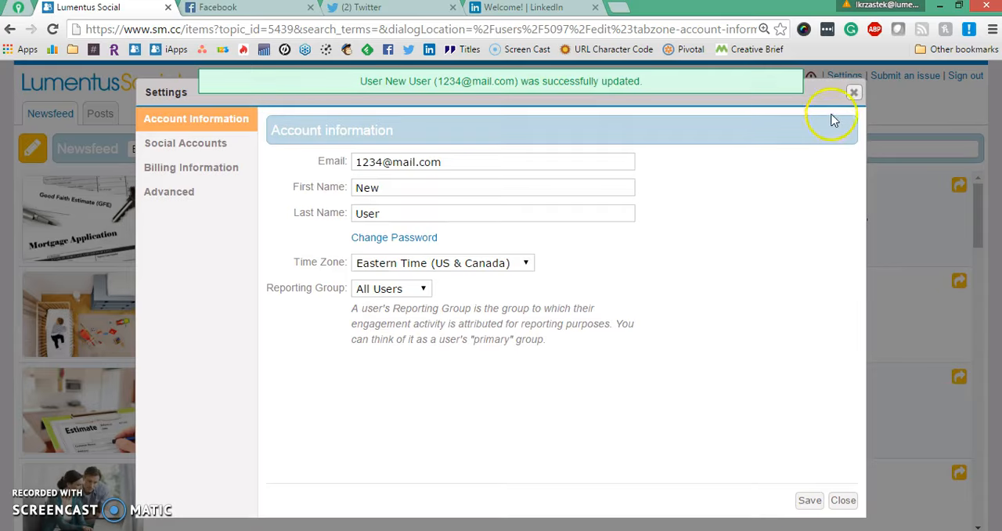
pyautogui.click(854, 92)
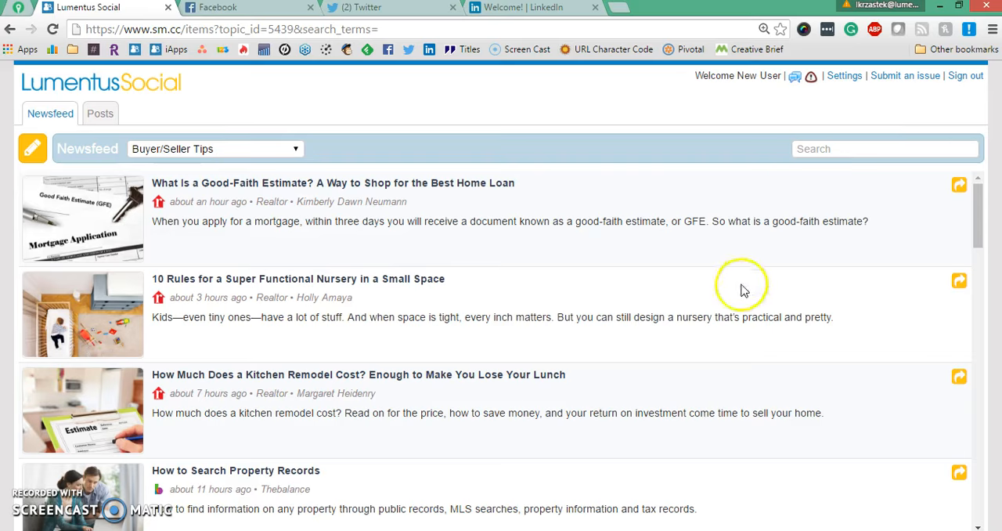
# Open the issue submission form, look through its fields, and return to the Lumentus Social tab.
pyautogui.click(905, 77)
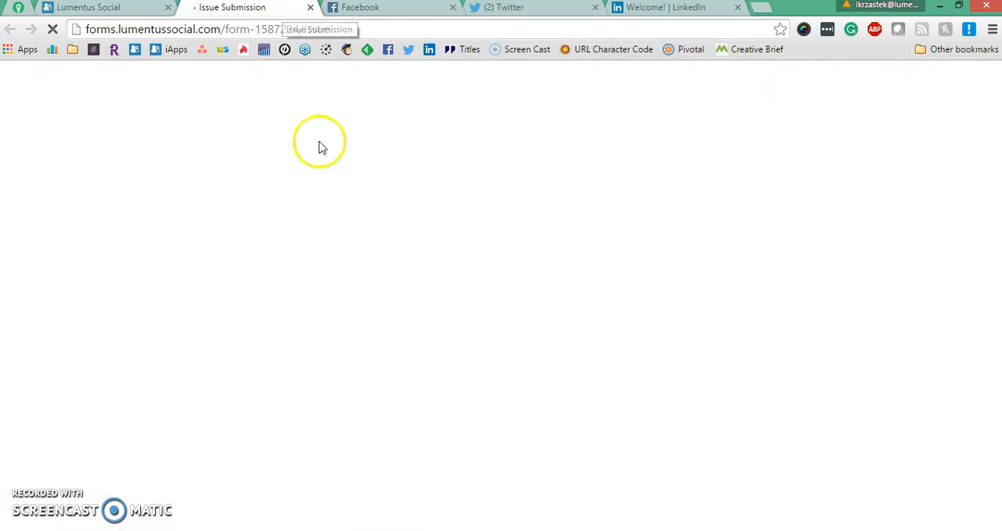
pyautogui.scroll(-2, 313, 280)
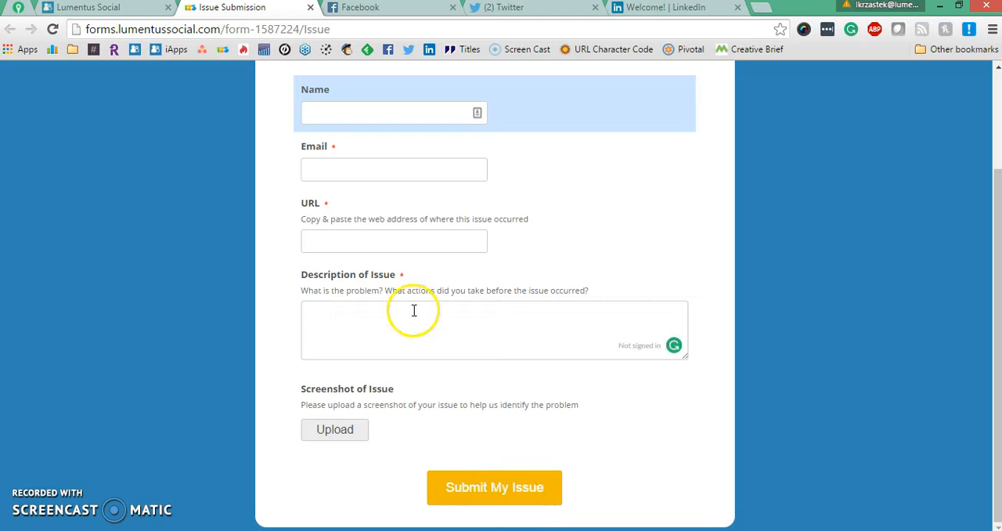
pyautogui.click(311, 8)
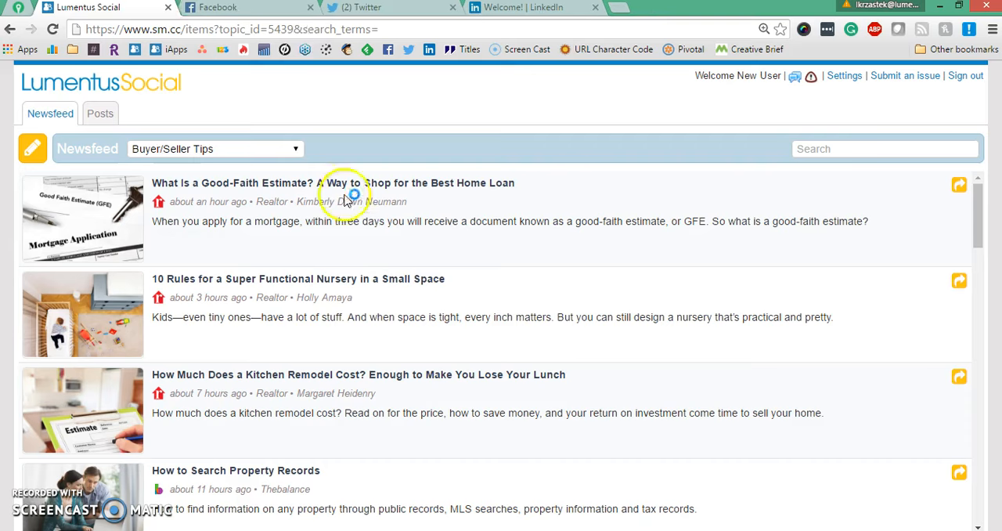